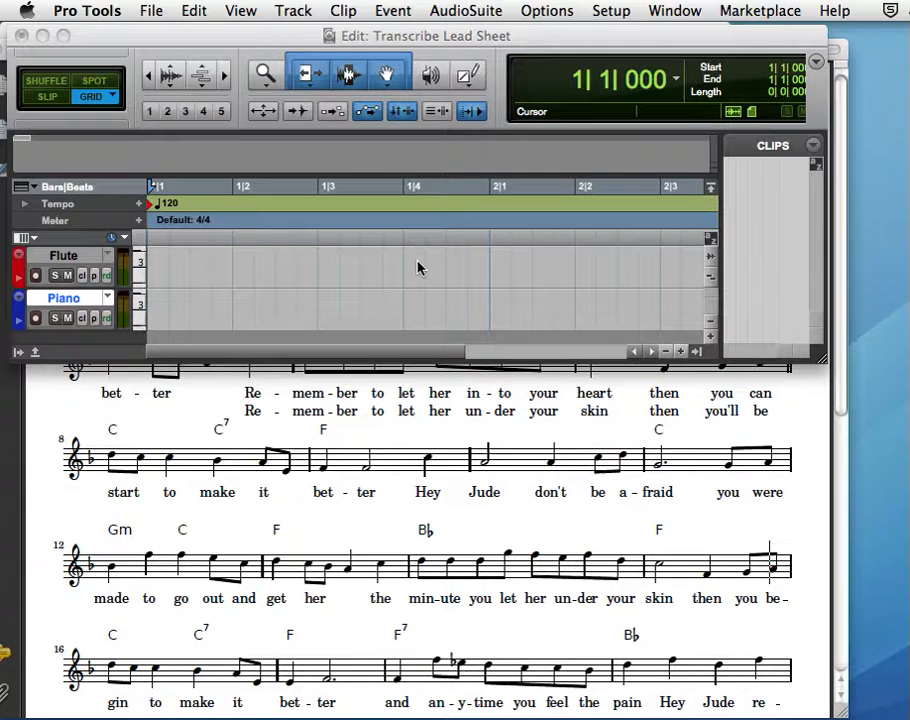
# Bring up the Hey Jude lead sheet in Acrobat, return to Pro Tools, and show the Key ruler in the Edit window.
pyautogui.click(447, 494)
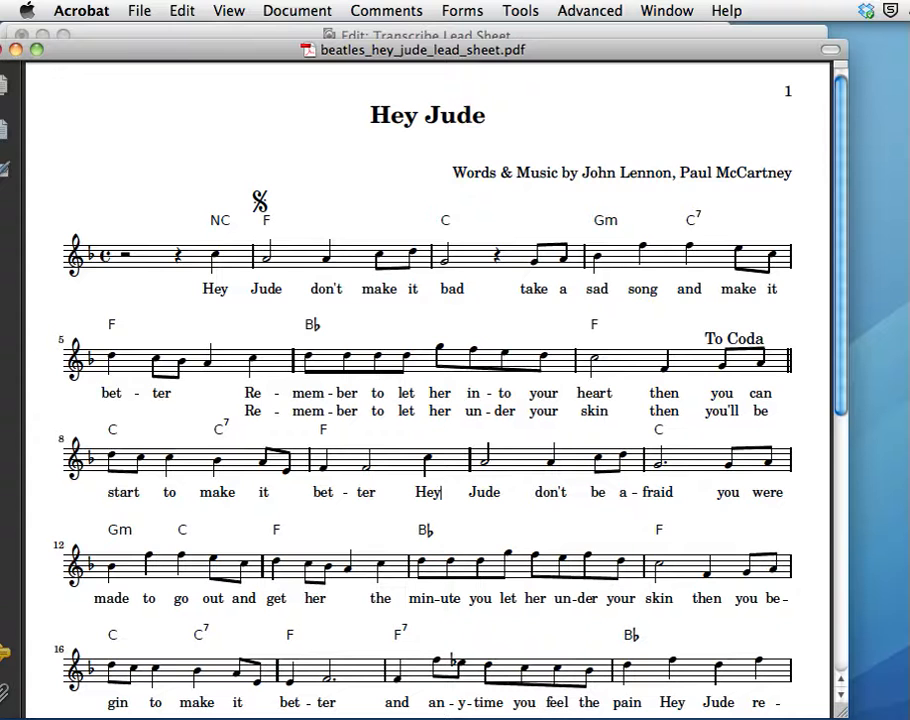
pyautogui.press('super+Tab')
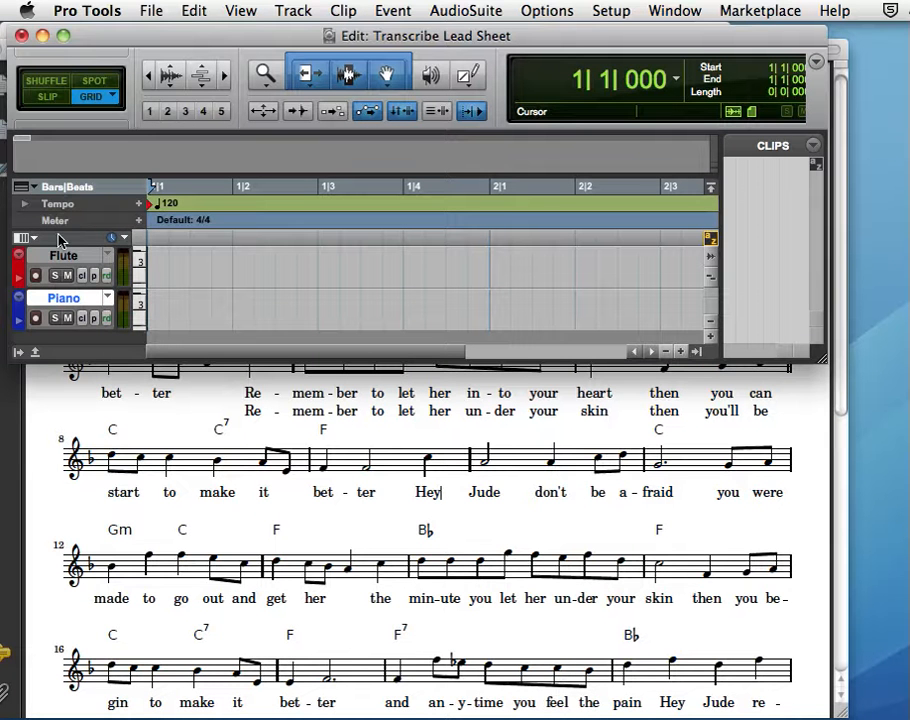
pyautogui.click(23, 189)
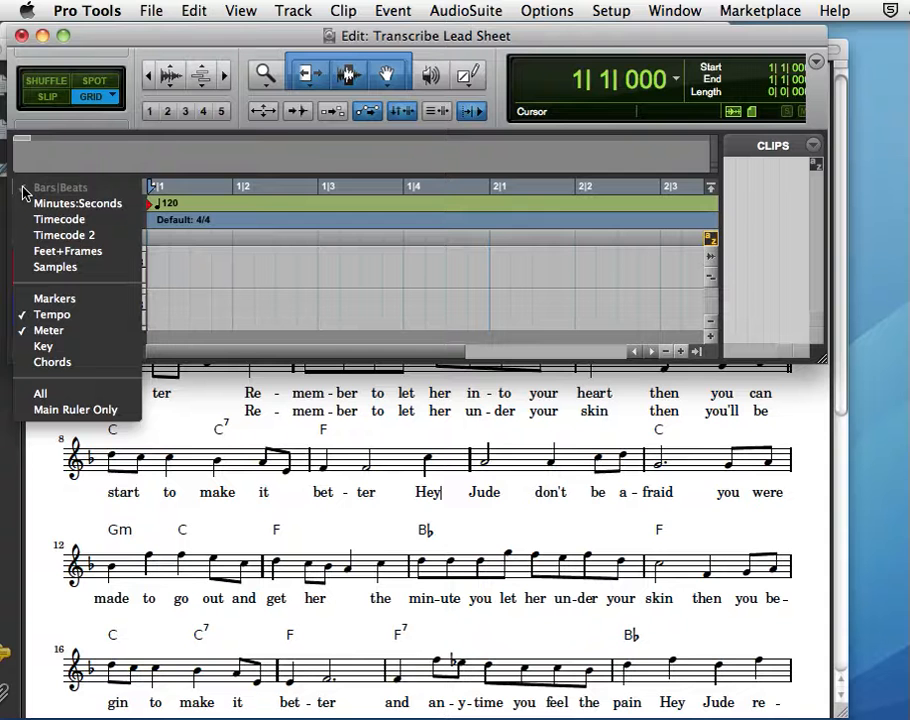
pyautogui.click(44, 347)
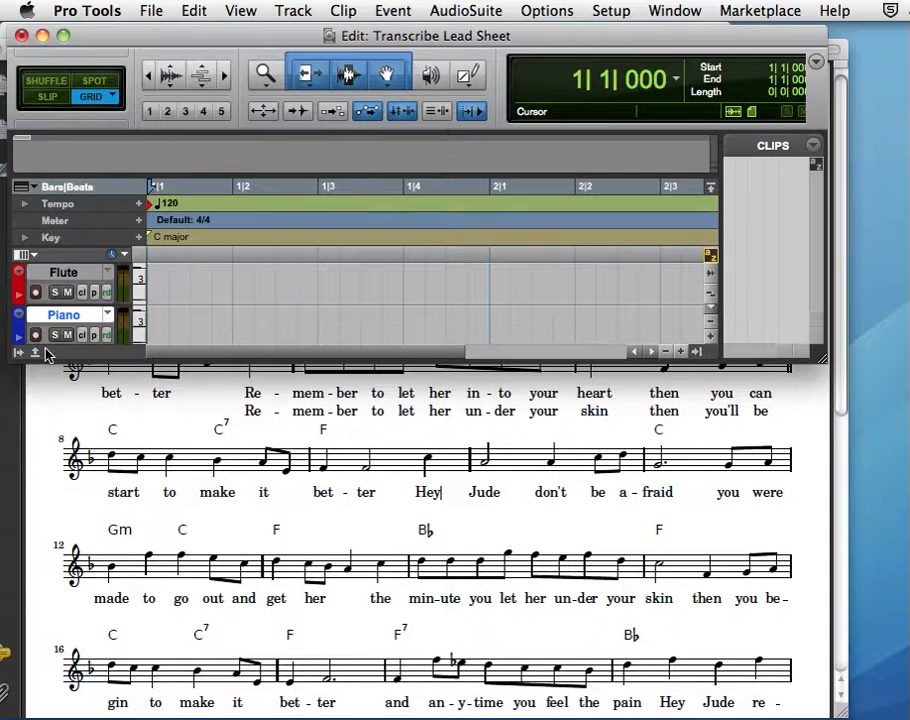
# Add a key change to F major from bar 1 to the end of the session.
pyautogui.click(139, 239)
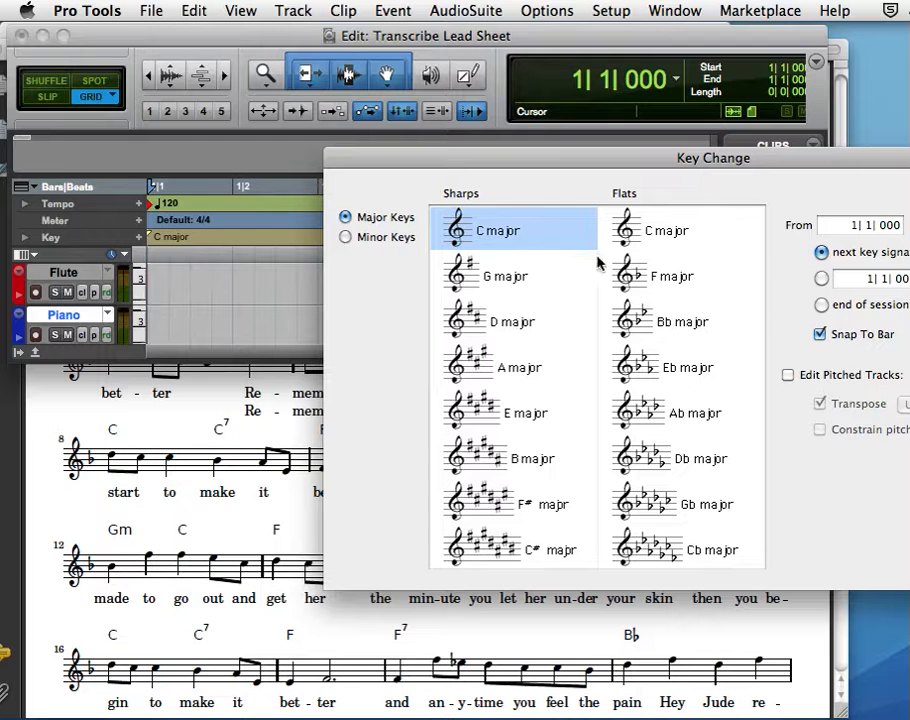
pyautogui.click(640, 281)
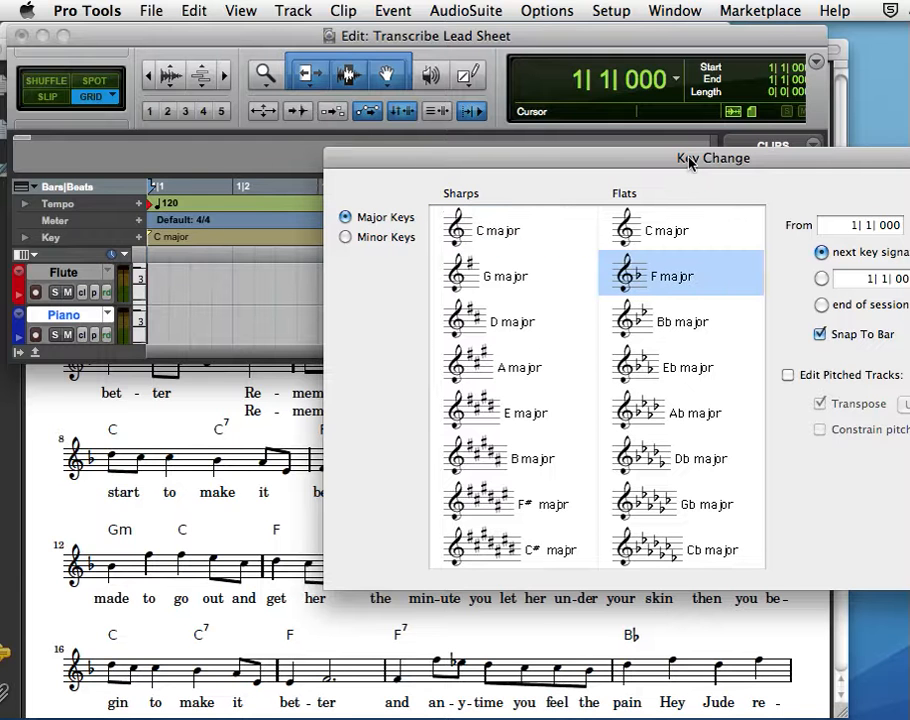
pyautogui.moveTo(689, 163); pyautogui.dragTo(426, 107)
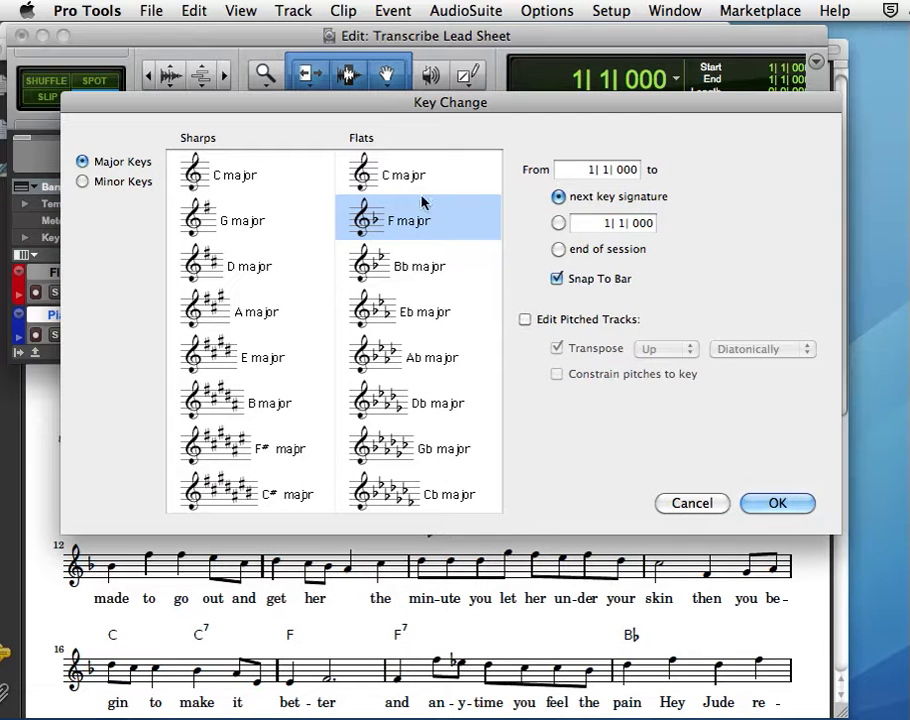
pyautogui.click(557, 249)
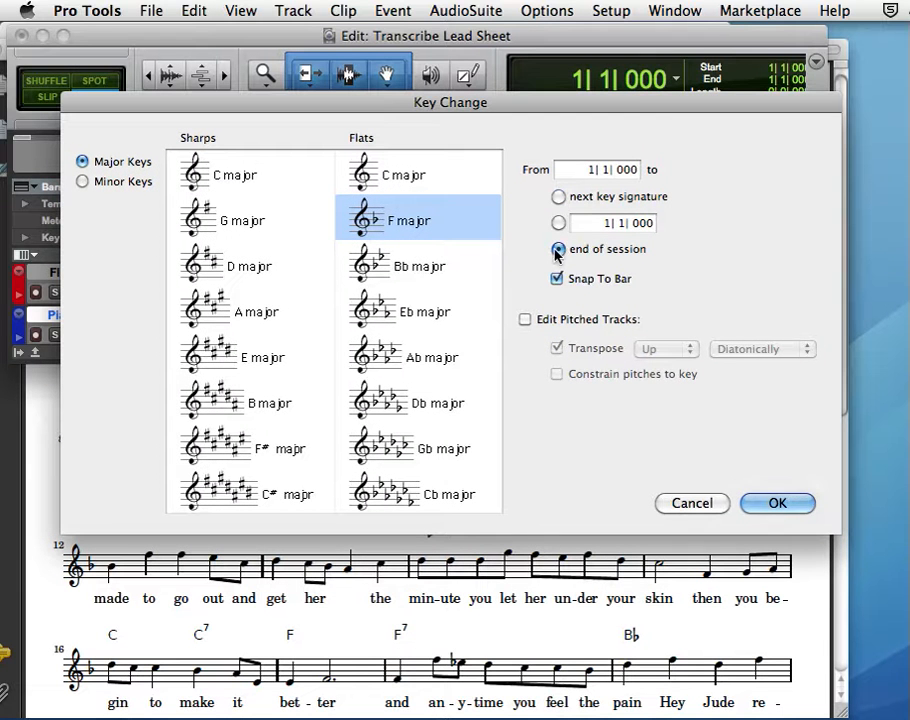
pyautogui.click(777, 503)
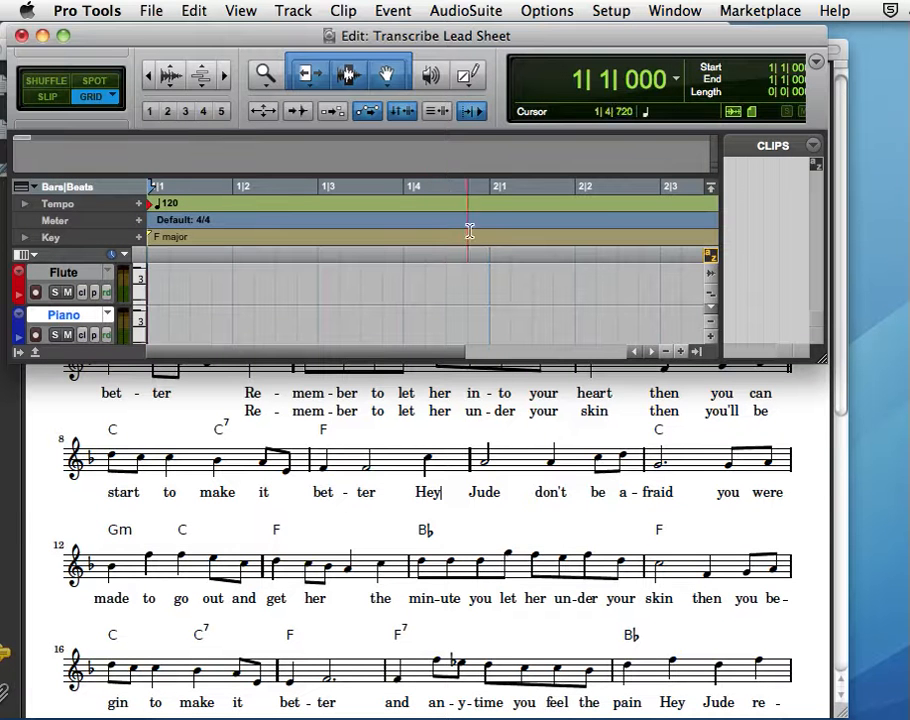
# Open the MIDI Editor for the Flute and Piano tracks and display them in notation view.
pyautogui.click(675, 11)
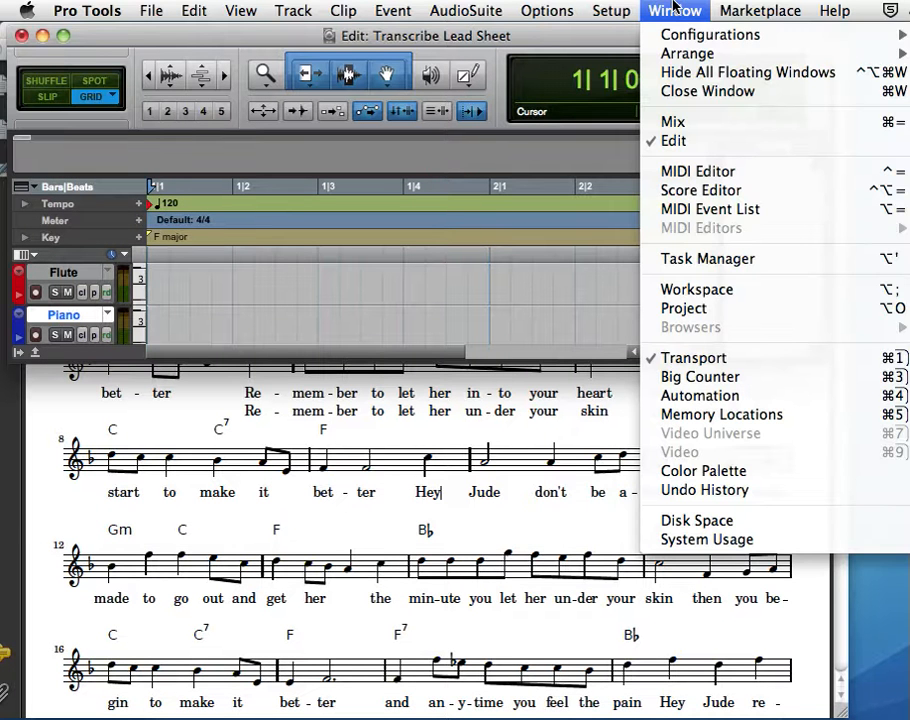
pyautogui.click(686, 173)
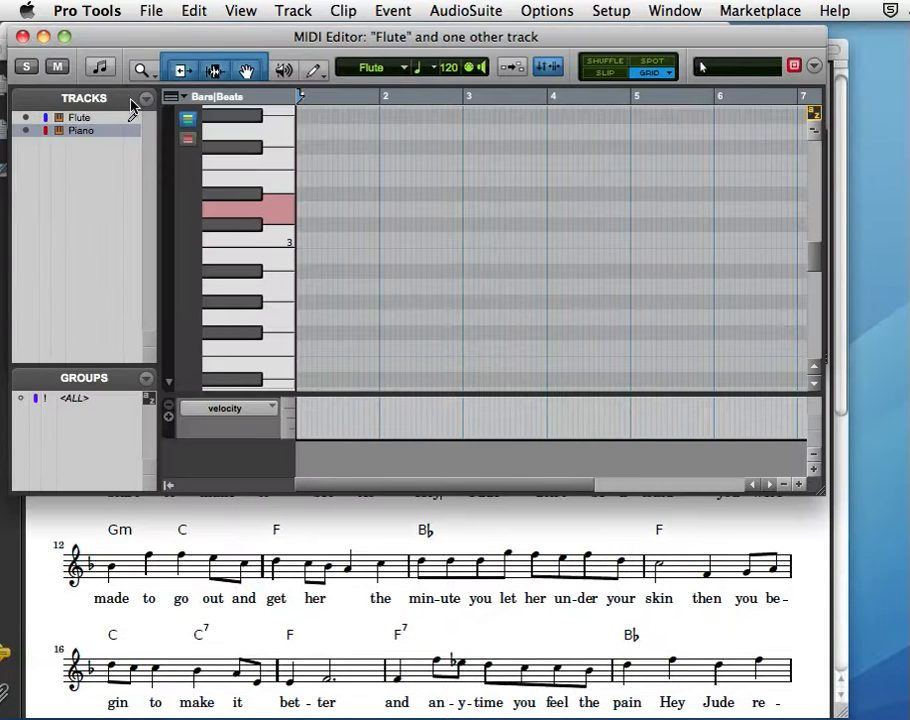
pyautogui.click(99, 67)
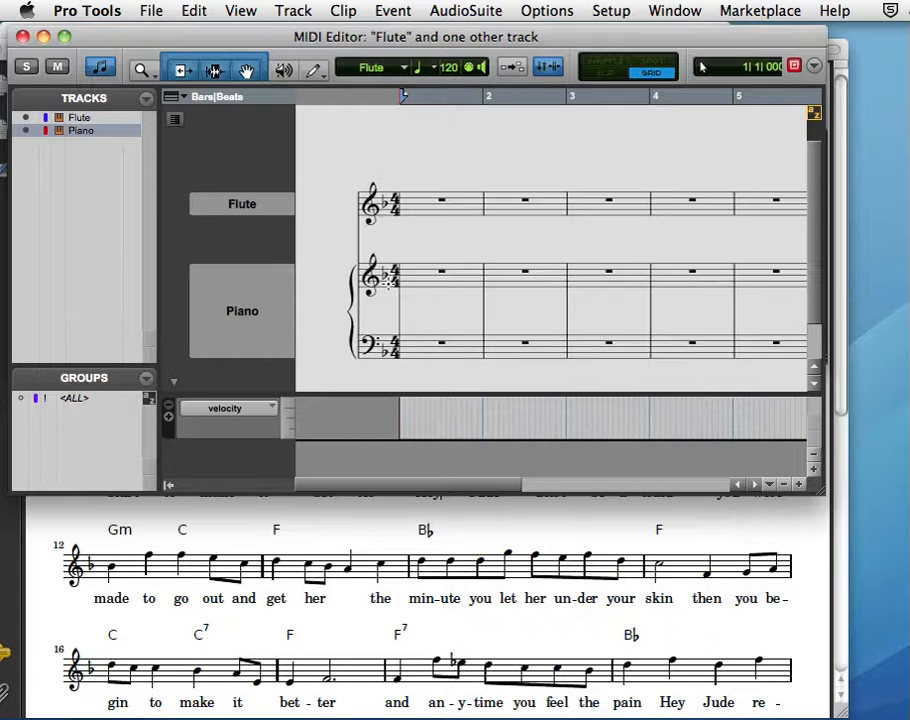
# Move the Hey Jude PDF window below the notation staves so its first line stays visible, and return to the MIDI Editor.
pyautogui.click(504, 612)
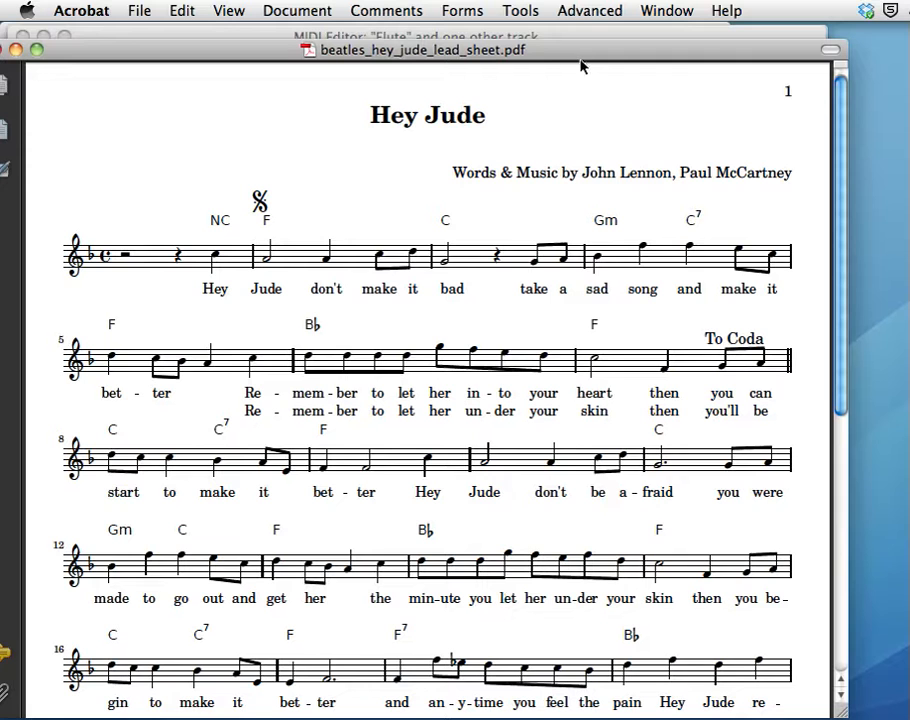
pyautogui.moveTo(581, 55); pyautogui.dragTo(579, 447)
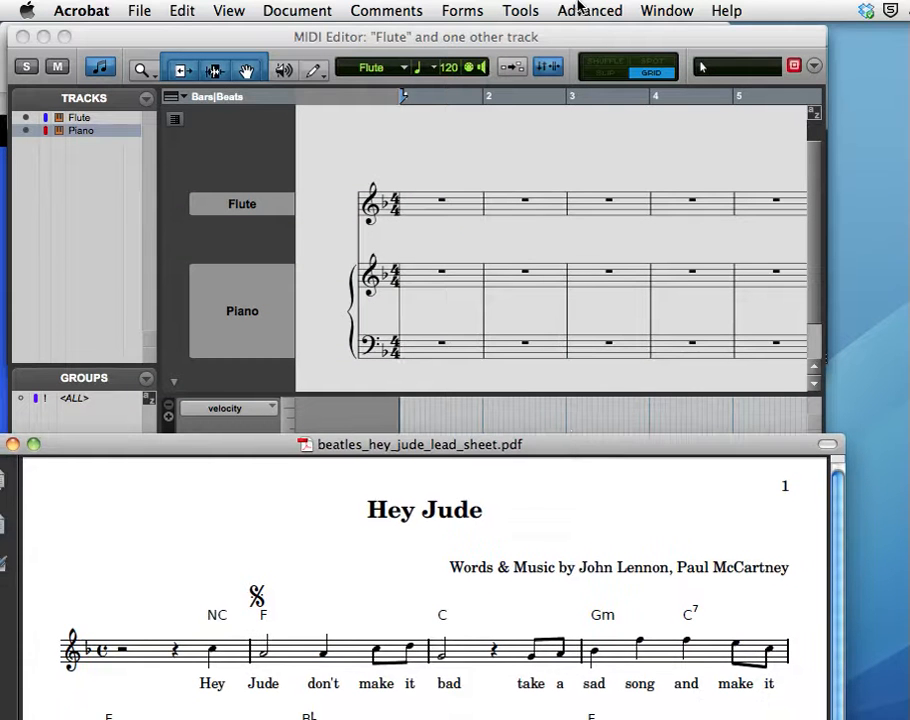
pyautogui.click(575, 37)
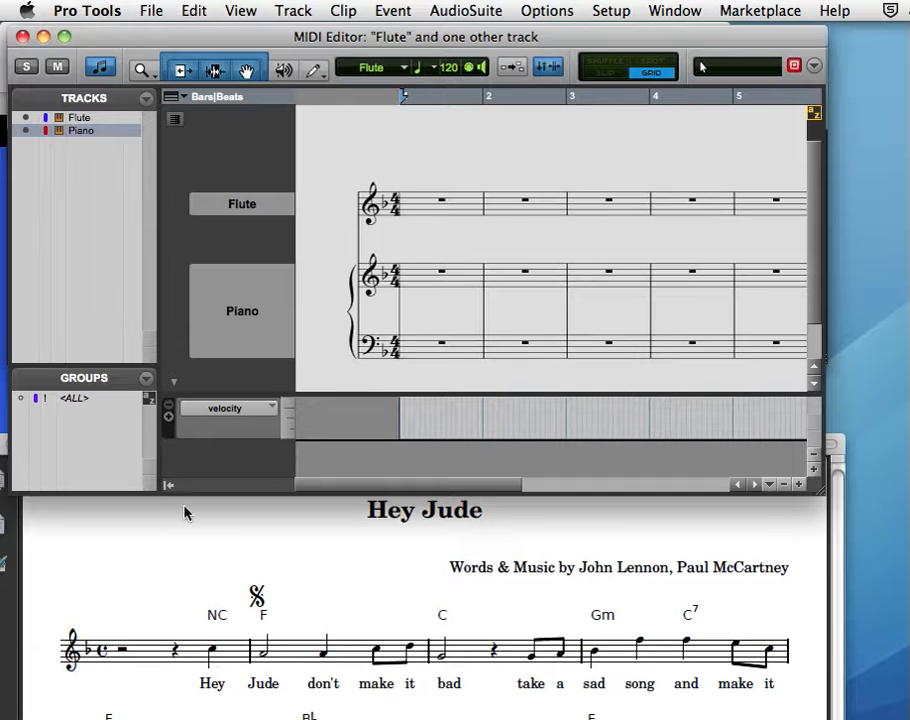
# With the Pencil tool and a 1/4 note duration, place a C on beat 4 of bar 1 in the Flute staff.
pyautogui.click(428, 70)
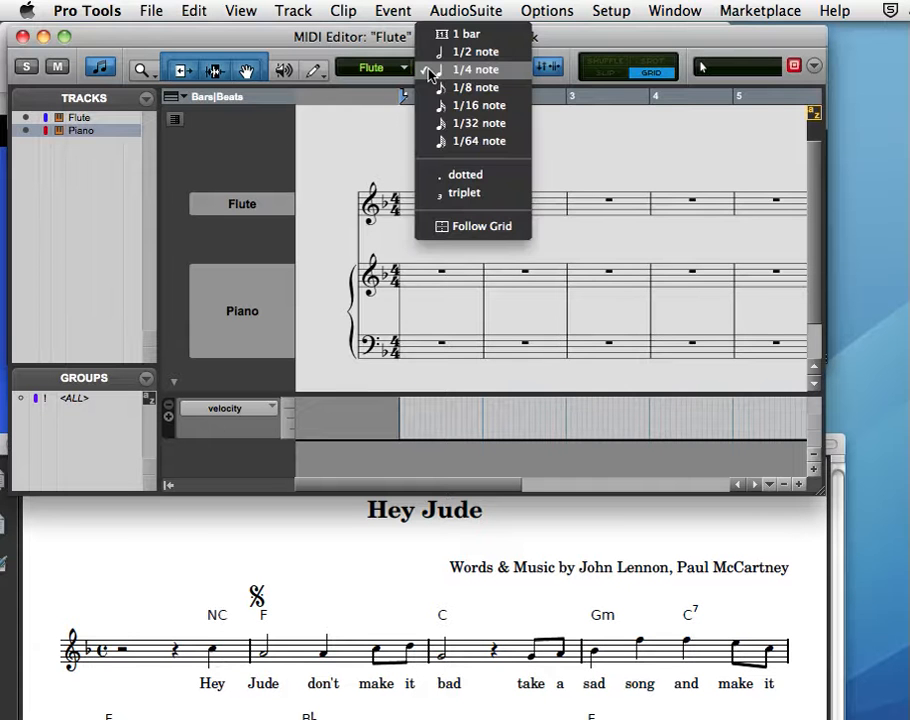
pyautogui.click(428, 70)
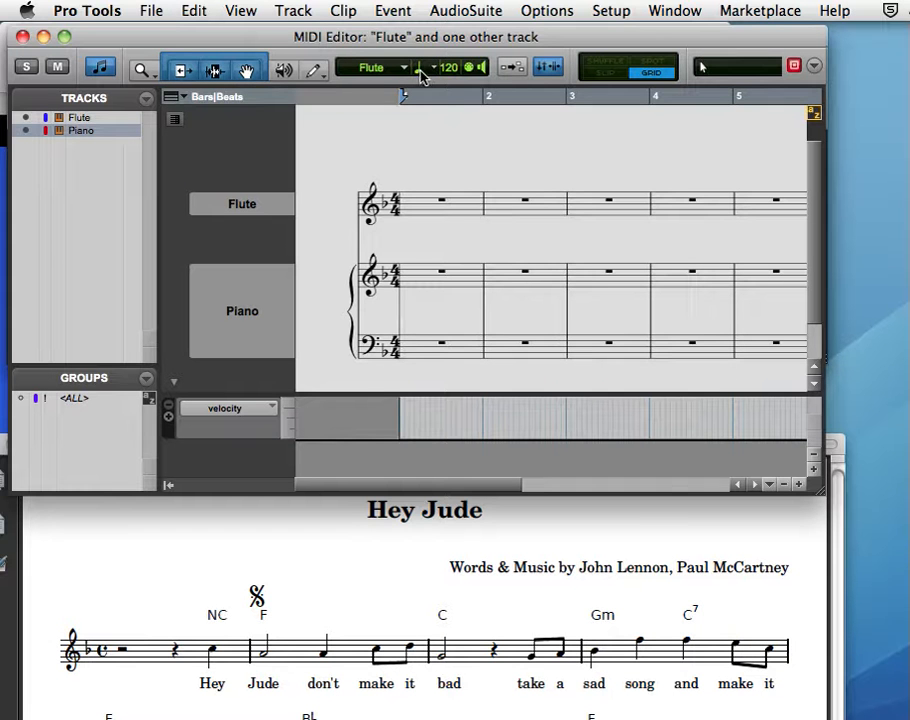
pyautogui.click(313, 70)
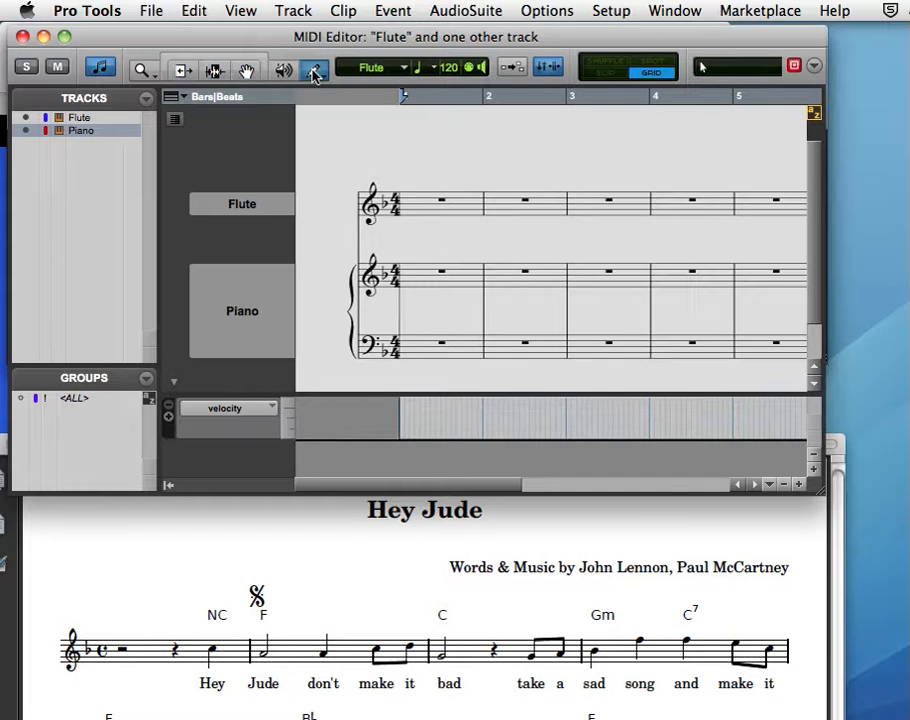
pyautogui.click(472, 196)
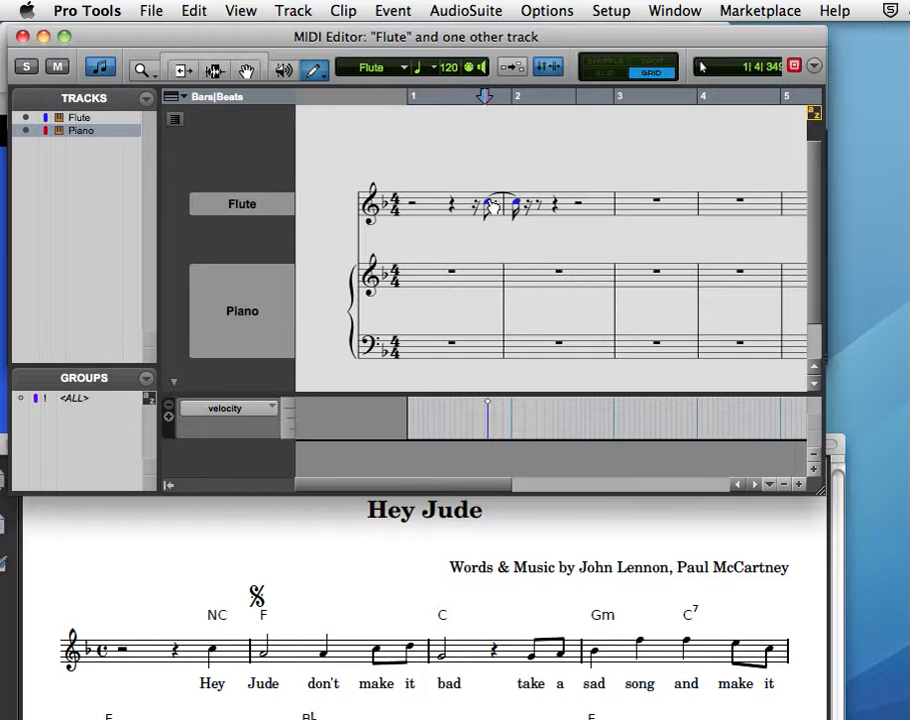
pyautogui.moveTo(492, 207); pyautogui.dragTo(483, 207)
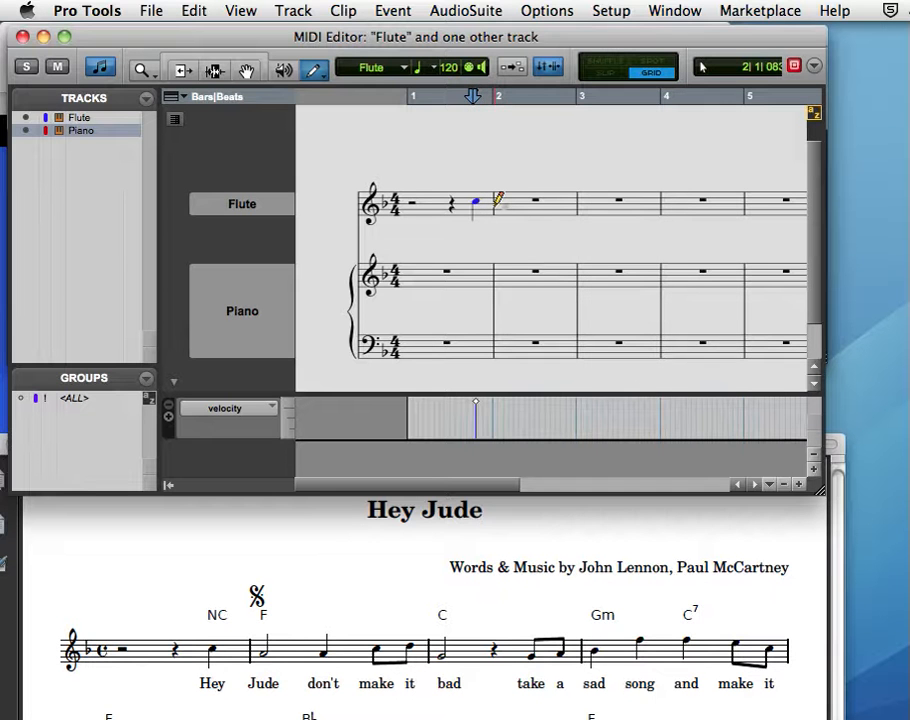
# Add an A on beat 1 of bar 2 in the Flute staff and lengthen it to a half note with the Trim tool.
pyautogui.click(495, 205)
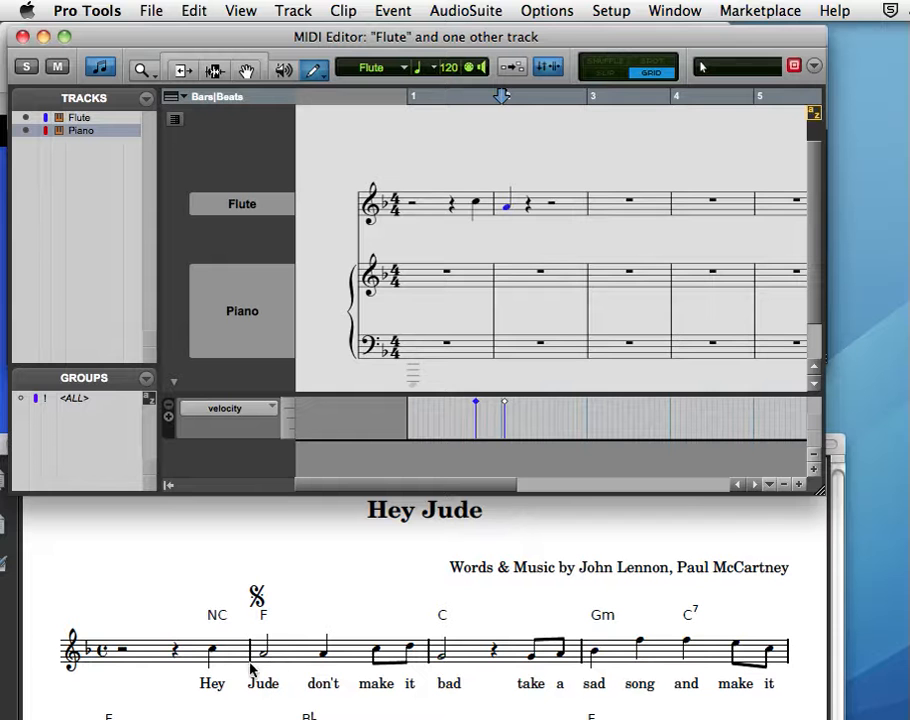
pyautogui.click(230, 60)
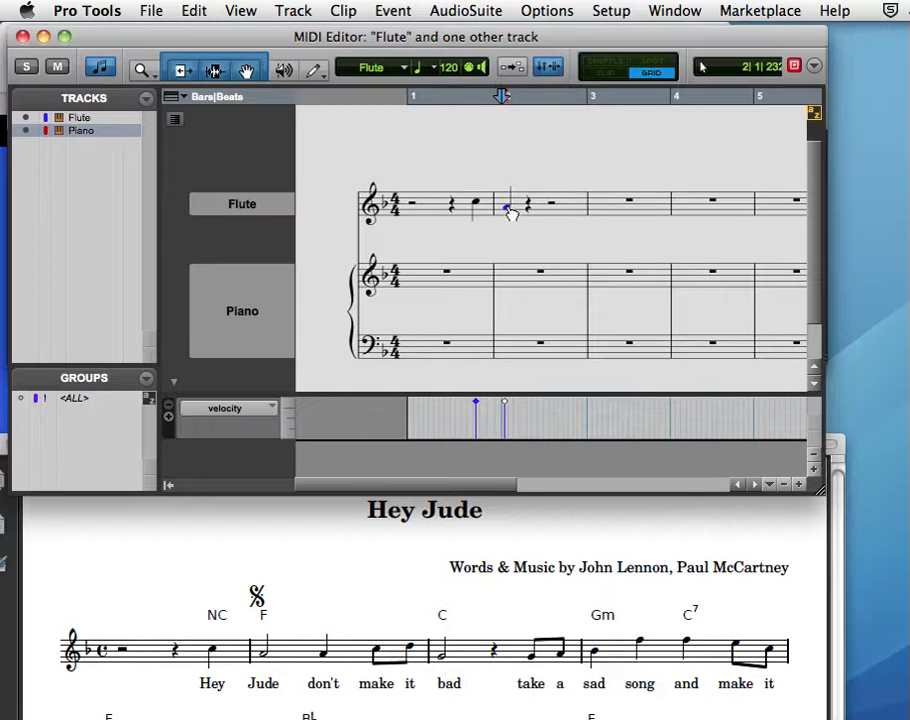
pyautogui.click(182, 72)
pyautogui.click(506, 207)
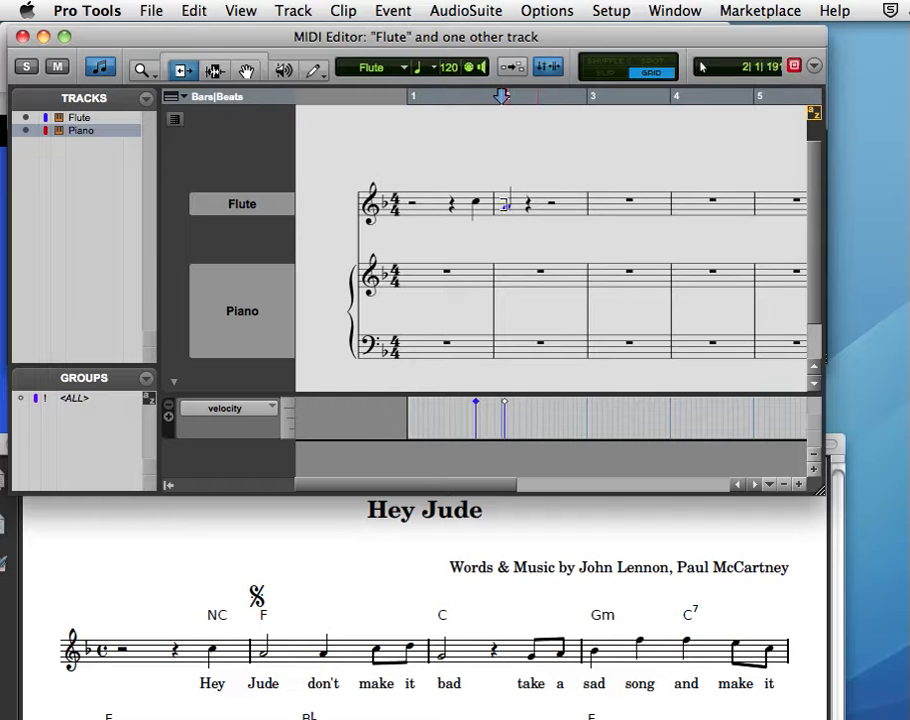
pyautogui.moveTo(510, 207); pyautogui.dragTo(531, 207)
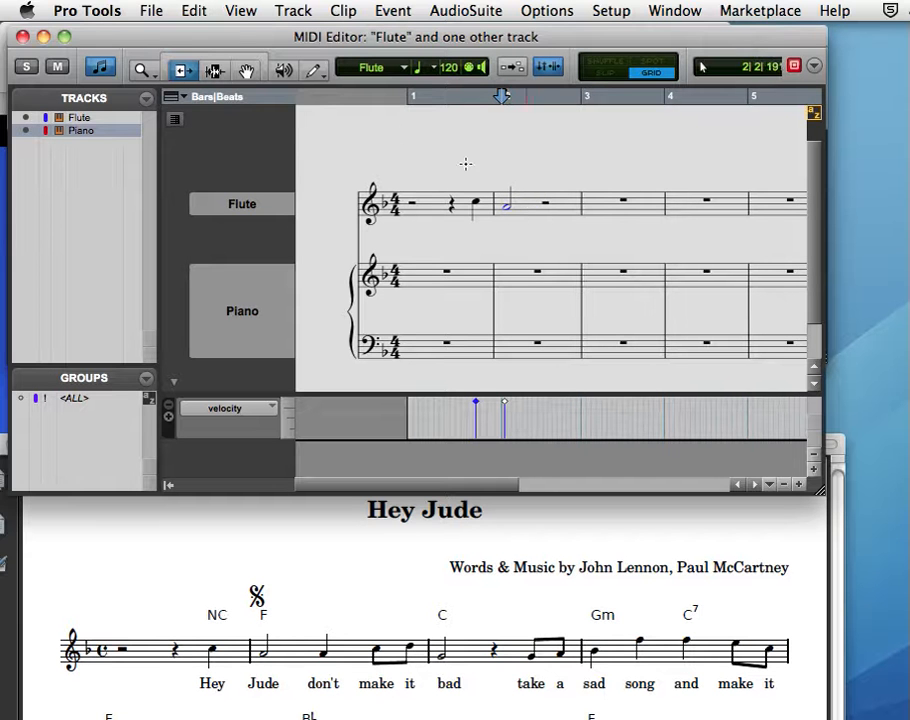
# Draw a quarter note A on beat 3 of bar 2 in the Flute staff with the Pencil tool.
pyautogui.click(222, 62)
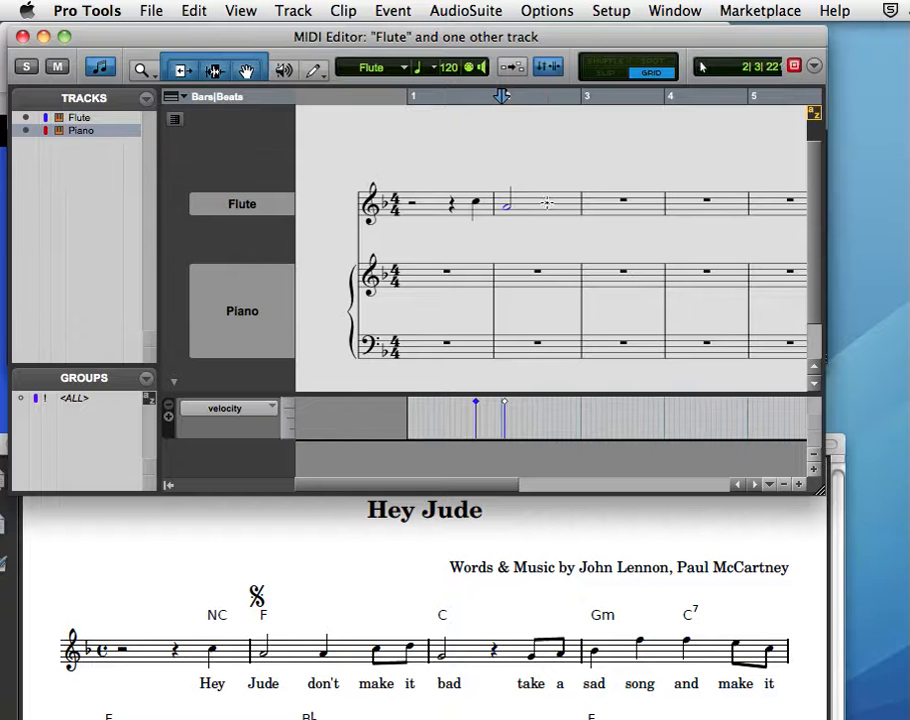
pyautogui.click(313, 70)
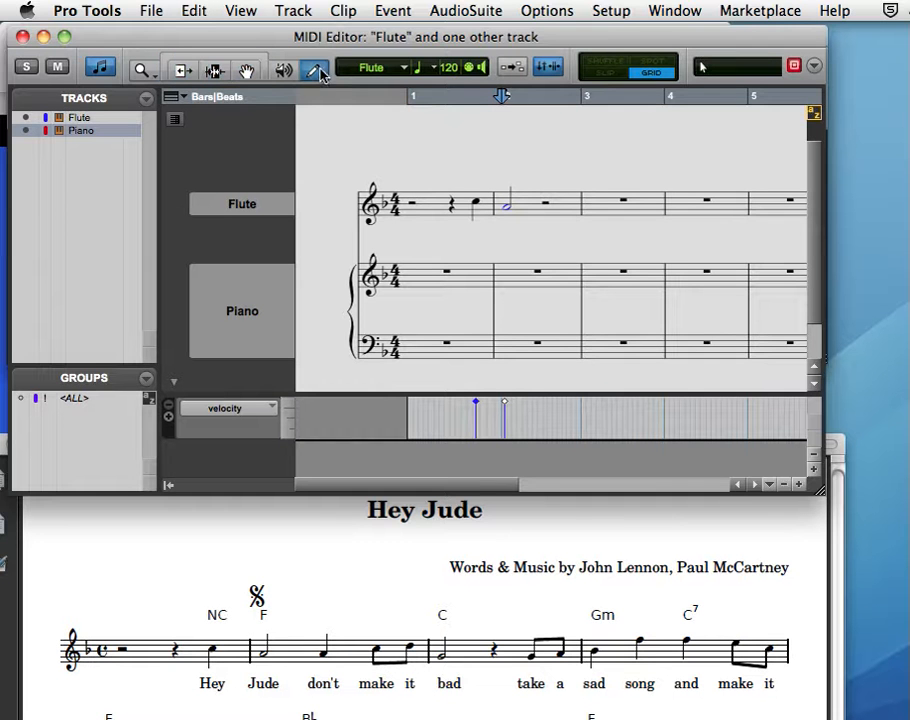
pyautogui.click(546, 200)
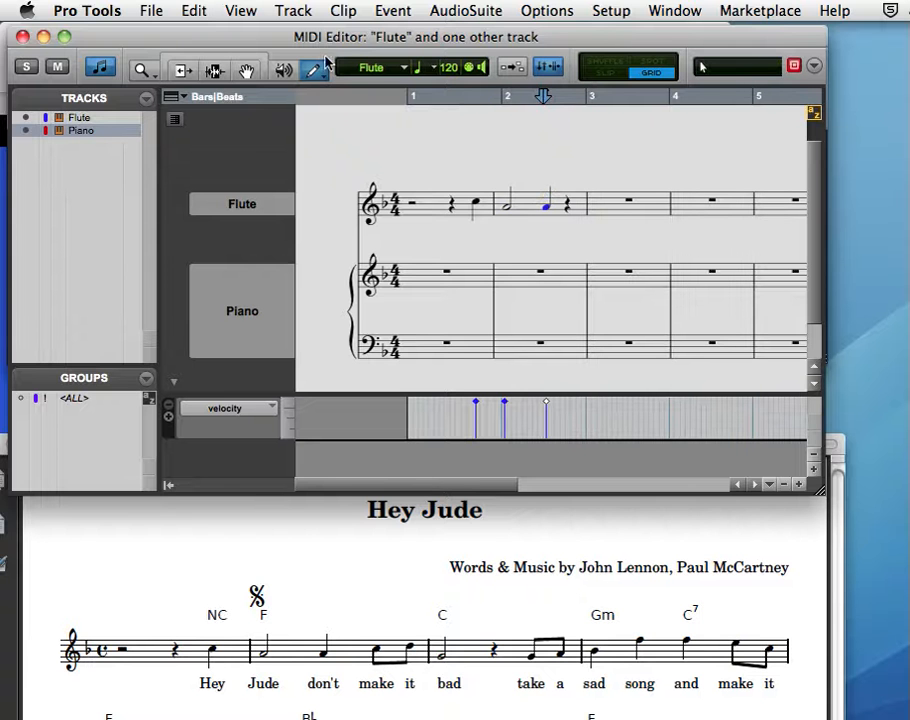
# Set the note duration to 1/8 note and add eighth notes C and D on beat 4 of bar 2 in the Flute staff.
pyautogui.click(418, 67)
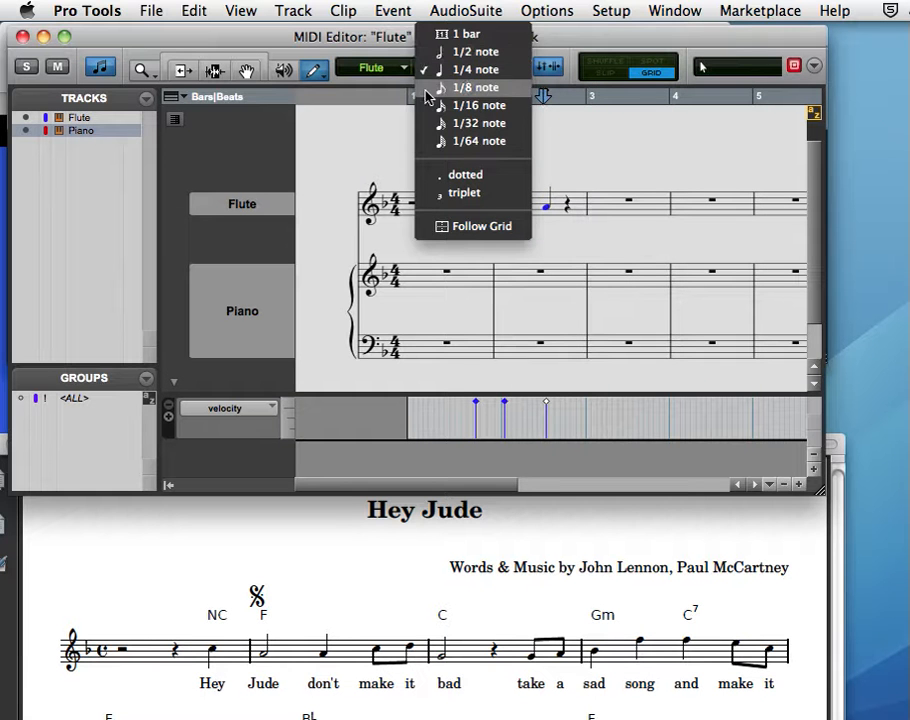
pyautogui.click(432, 87)
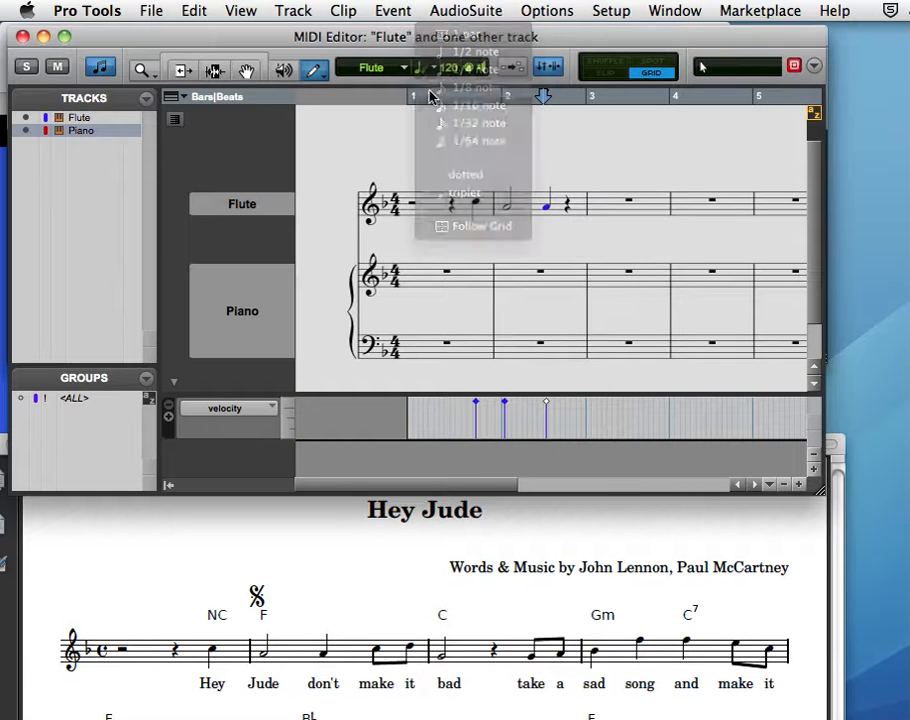
pyautogui.click(567, 207)
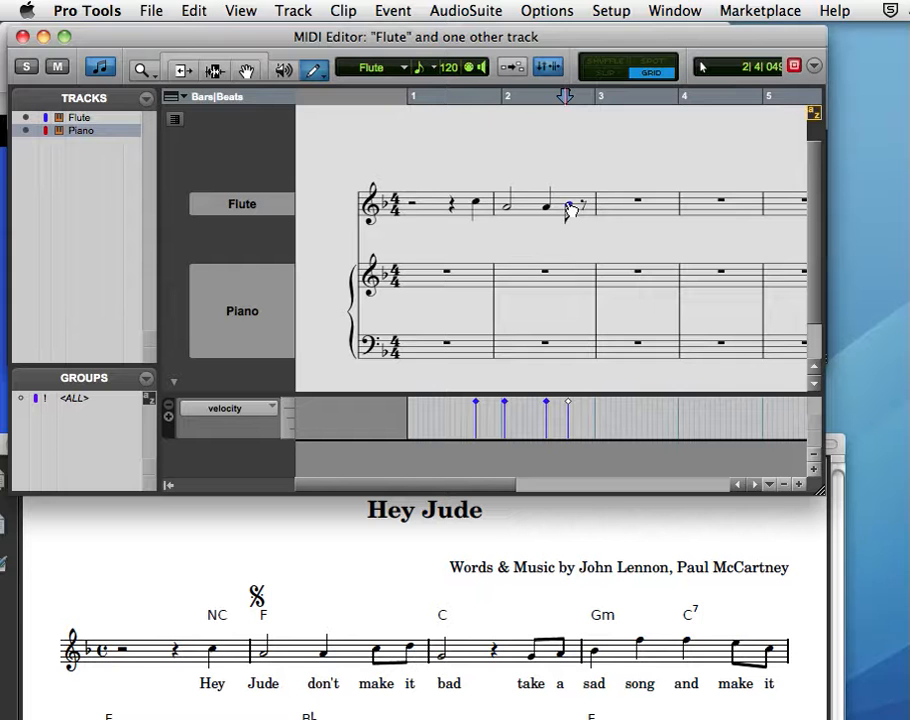
pyautogui.moveTo(571, 208); pyautogui.dragTo(571, 207)
pyautogui.click(584, 197)
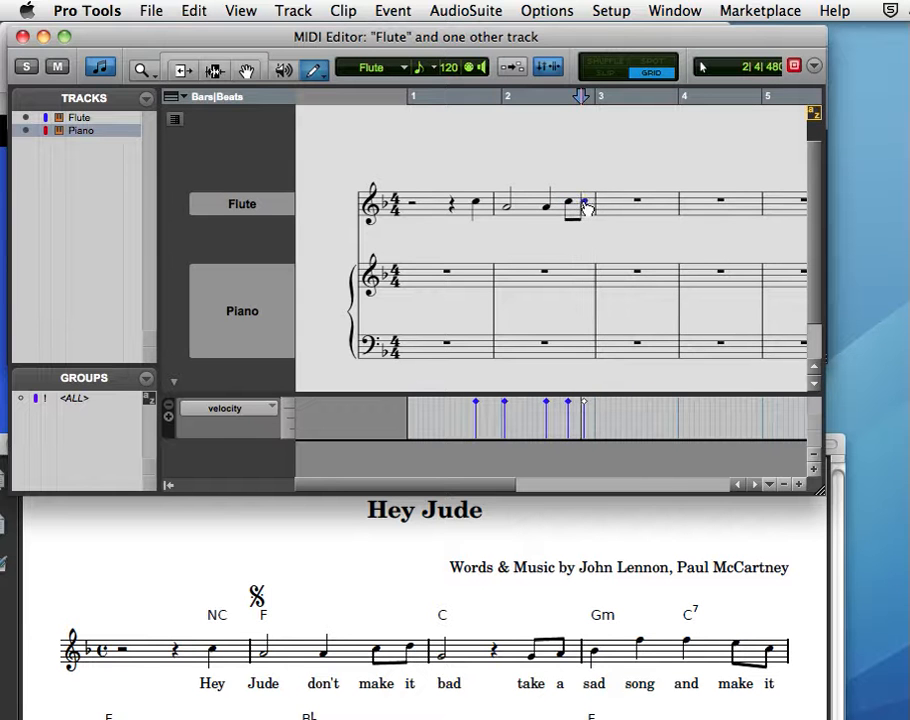
pyautogui.moveTo(587, 202); pyautogui.dragTo(587, 204)
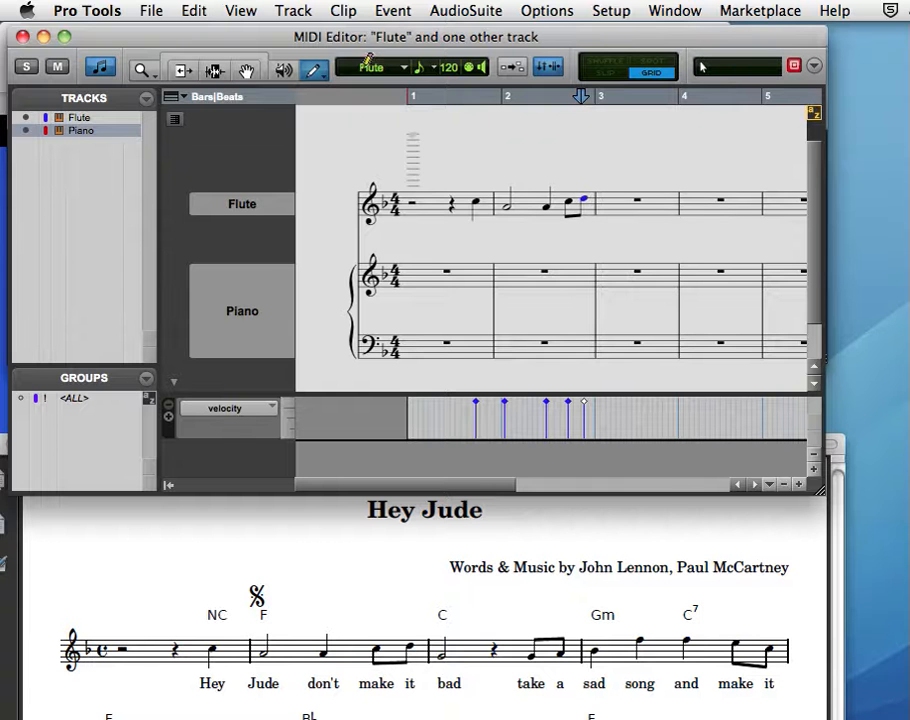
# Set the note duration to 1/2 note, place a G on beat 1 of bar 3 in the Flute staff, and play back the melody.
pyautogui.click(418, 67)
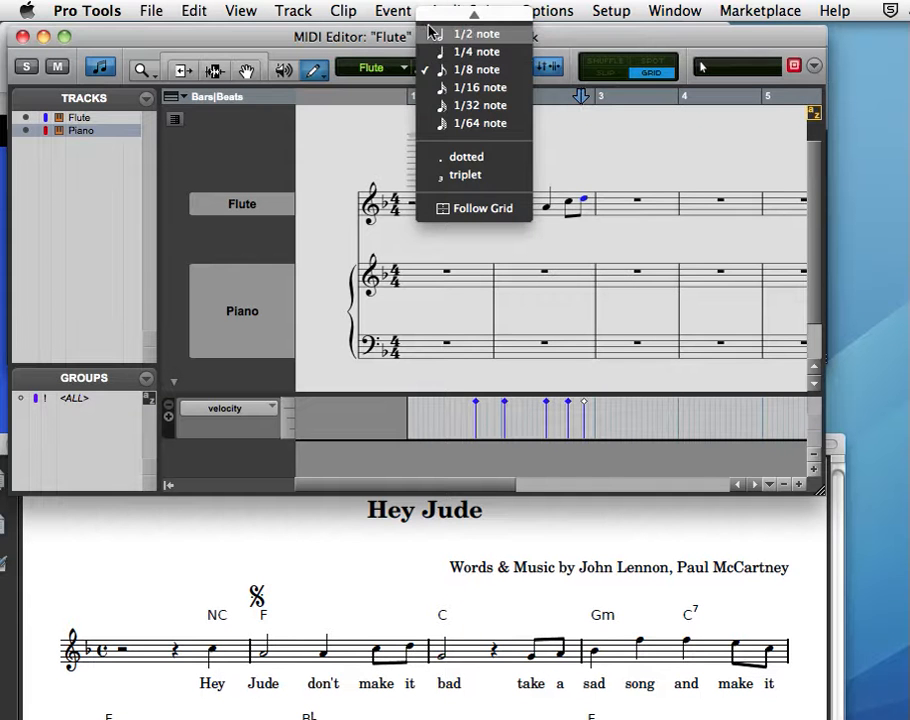
pyautogui.click(440, 33)
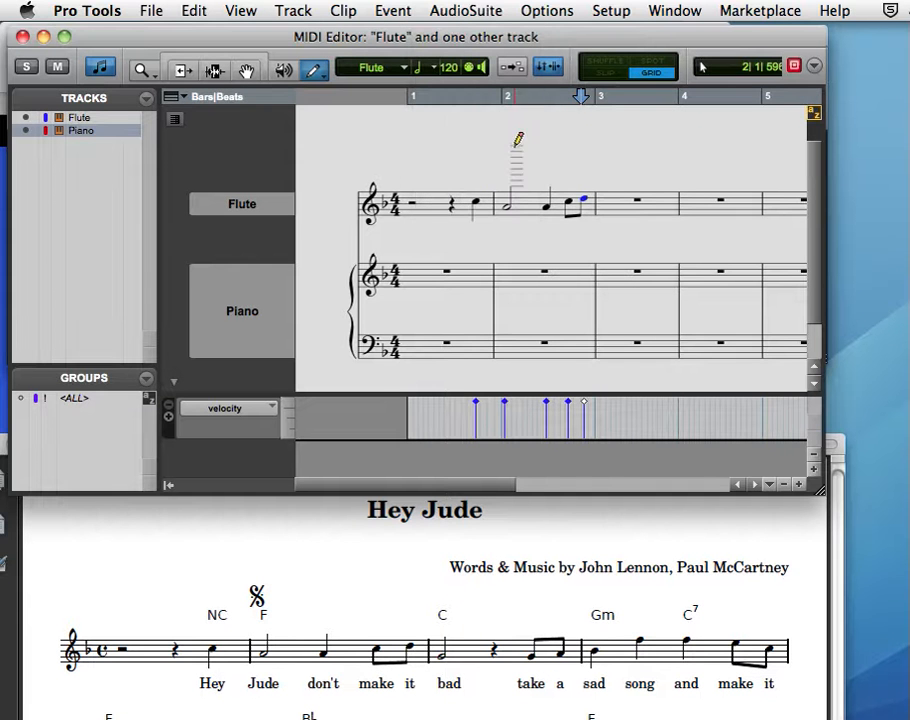
pyautogui.click(601, 205)
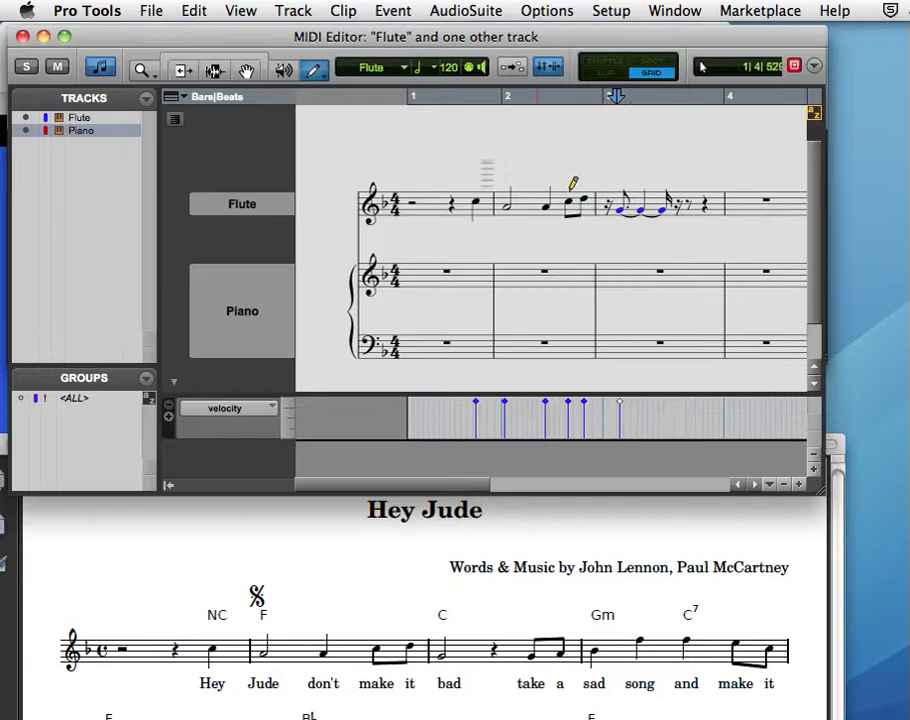
pyautogui.moveTo(622, 213); pyautogui.dragTo(611, 213)
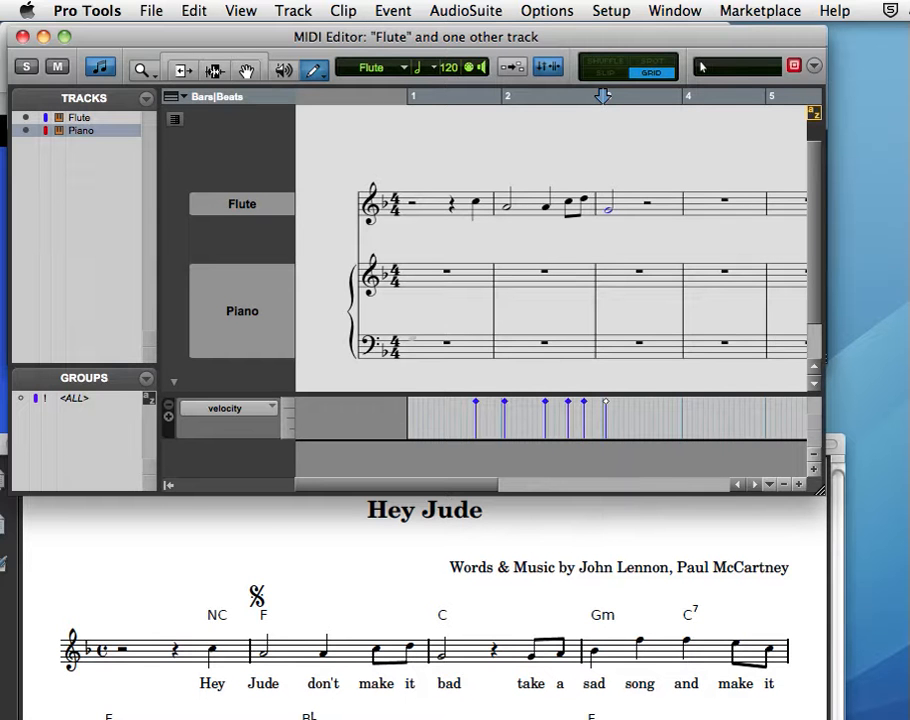
pyautogui.press('space')
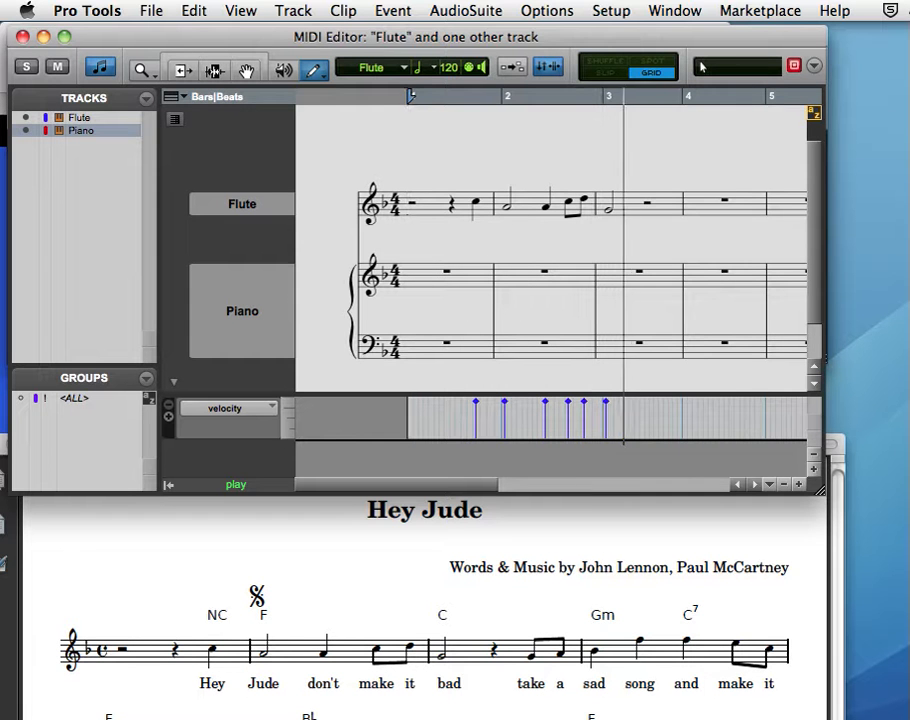
pyautogui.press('space')
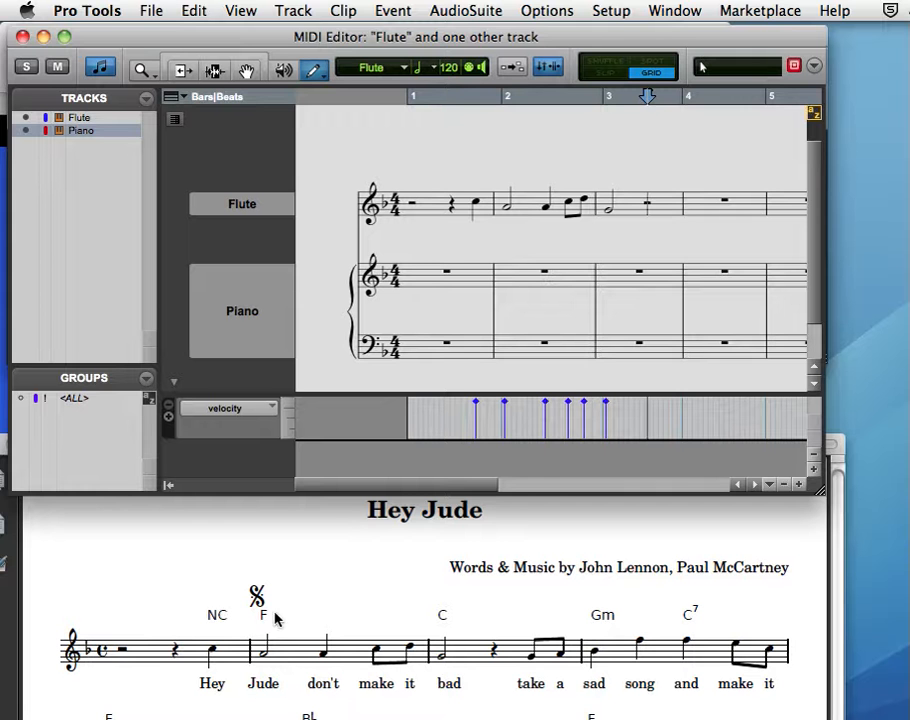
# Switch to the Chord House piano page in Safari and look up the D major, E major, Emaj9 and C major chords.
pyautogui.press('super+Tab')
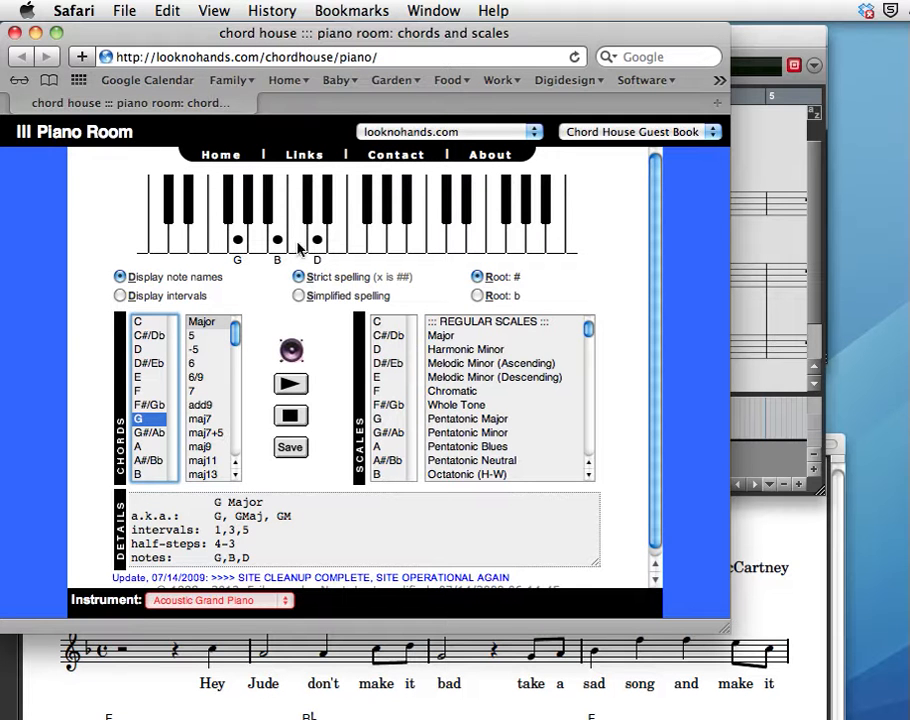
pyautogui.click(143, 349)
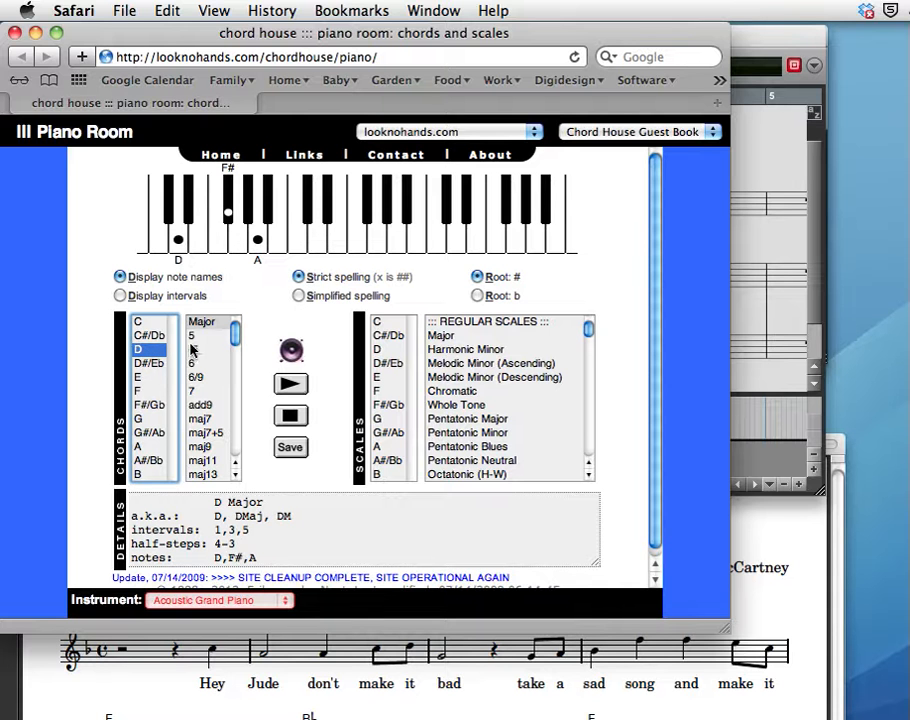
pyautogui.click(157, 378)
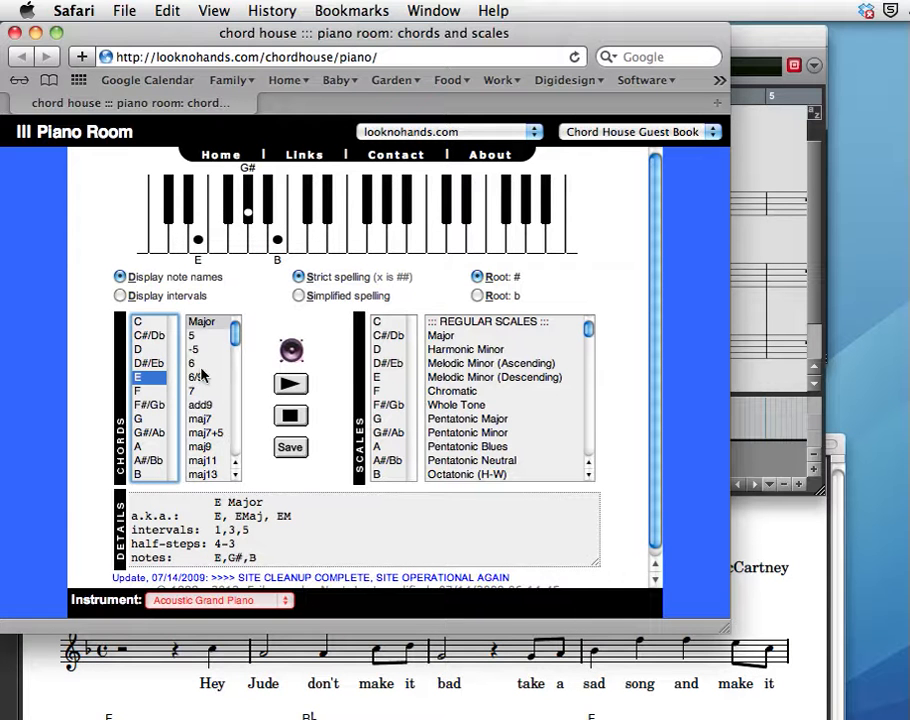
pyautogui.click(200, 447)
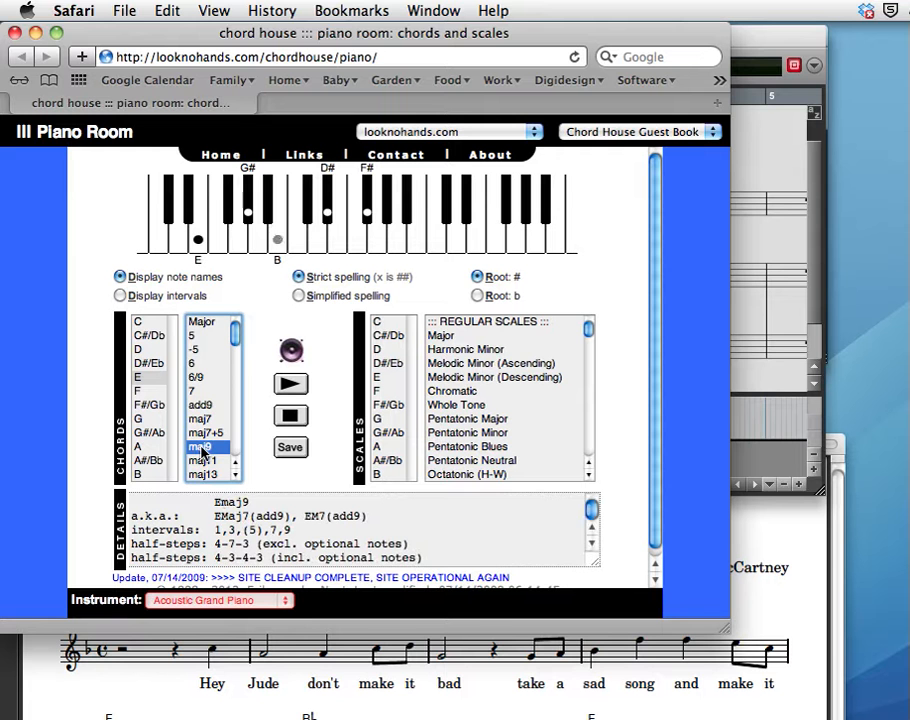
pyautogui.click(139, 322)
pyautogui.click(200, 323)
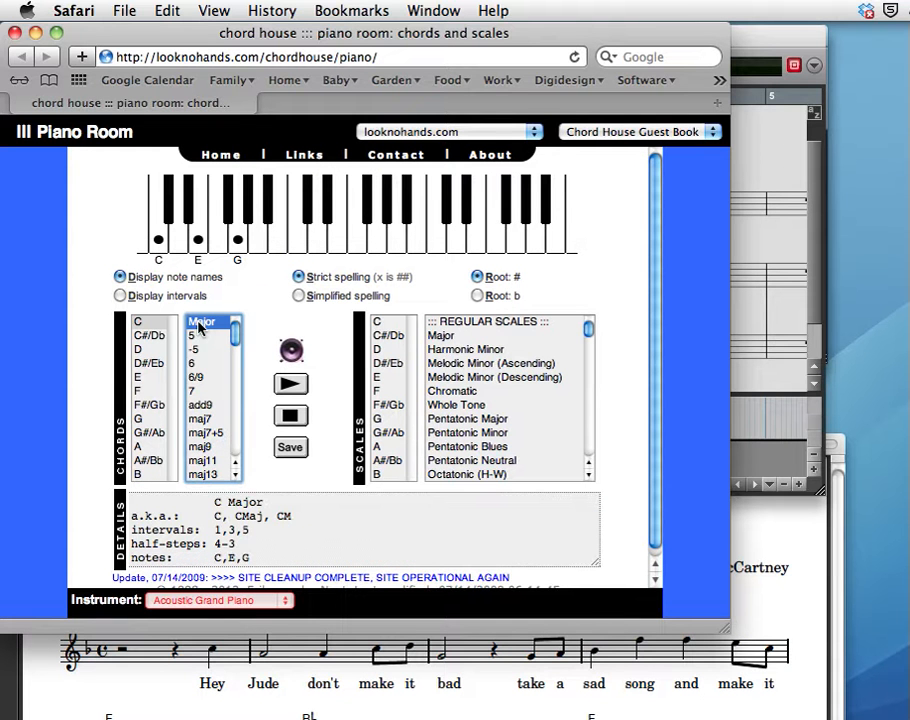
# Check the first chord symbol on the Hey Jude lead sheet and look up the F major chord on the Chord House page.
pyautogui.click(381, 662)
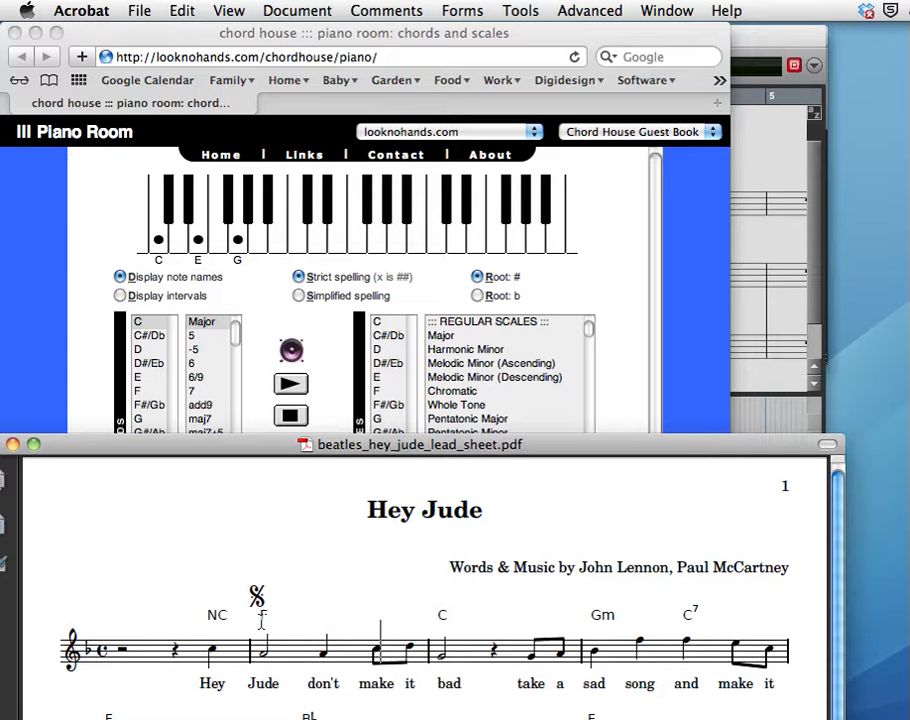
pyautogui.click(530, 35)
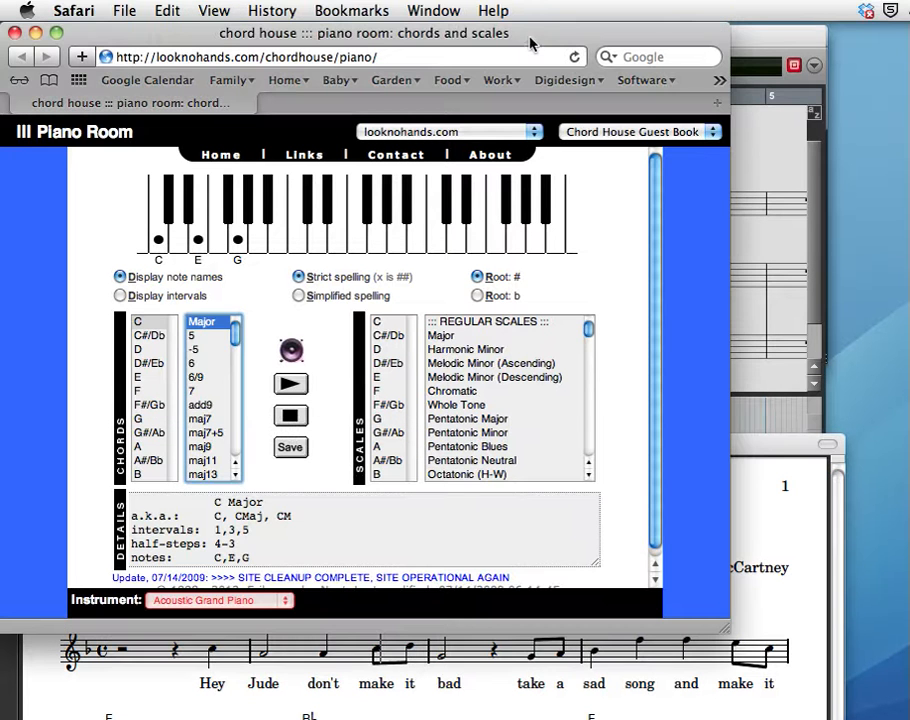
pyautogui.click(147, 390)
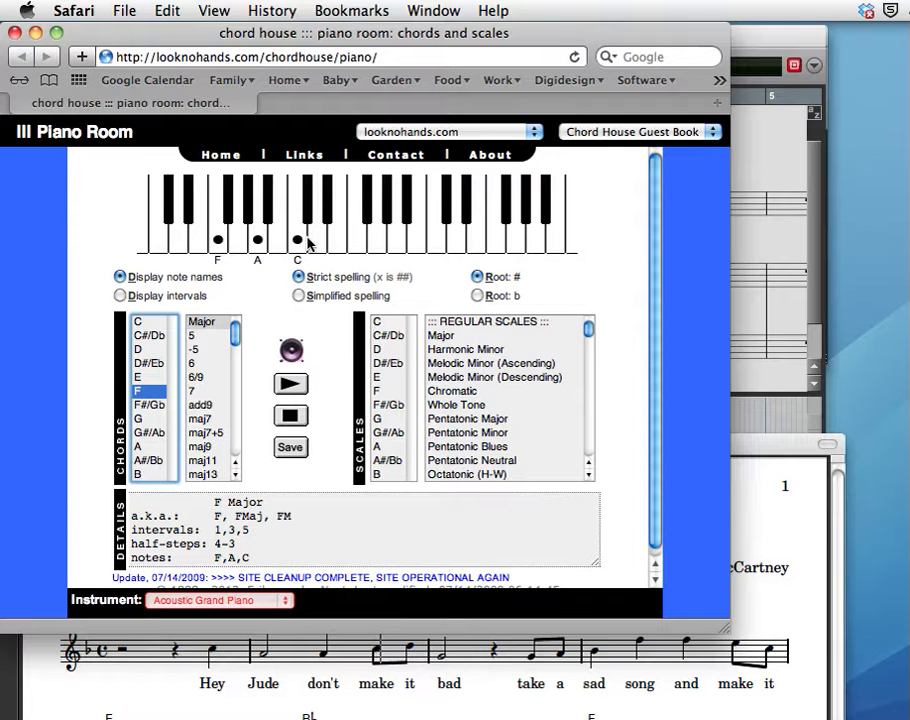
# Return to Pro Tools, show the Transport and set the main counter location to 2|1|000.
pyautogui.click(742, 37)
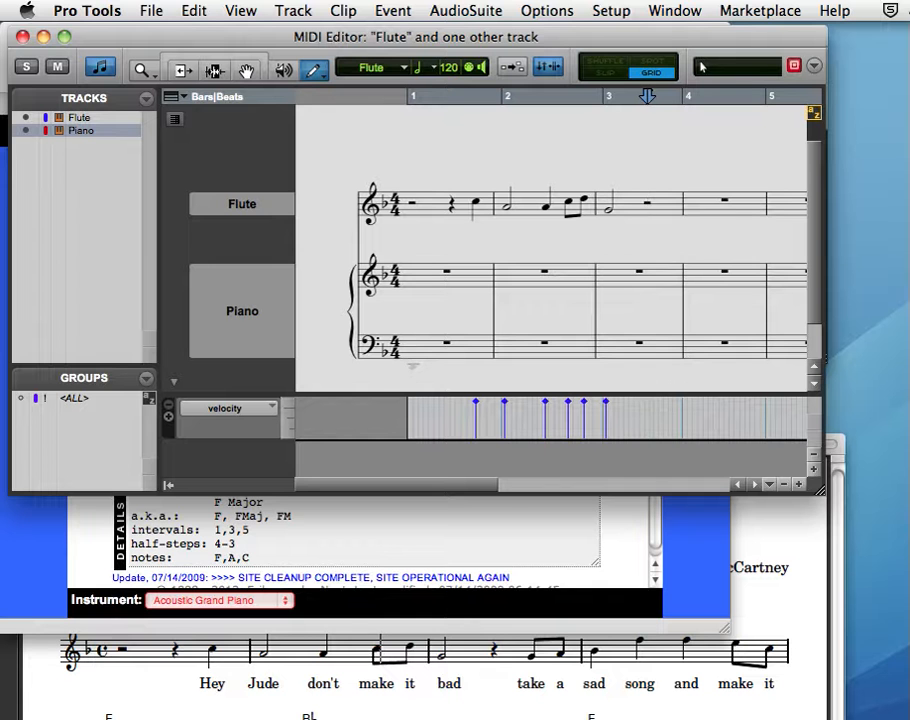
pyautogui.press('super+1')
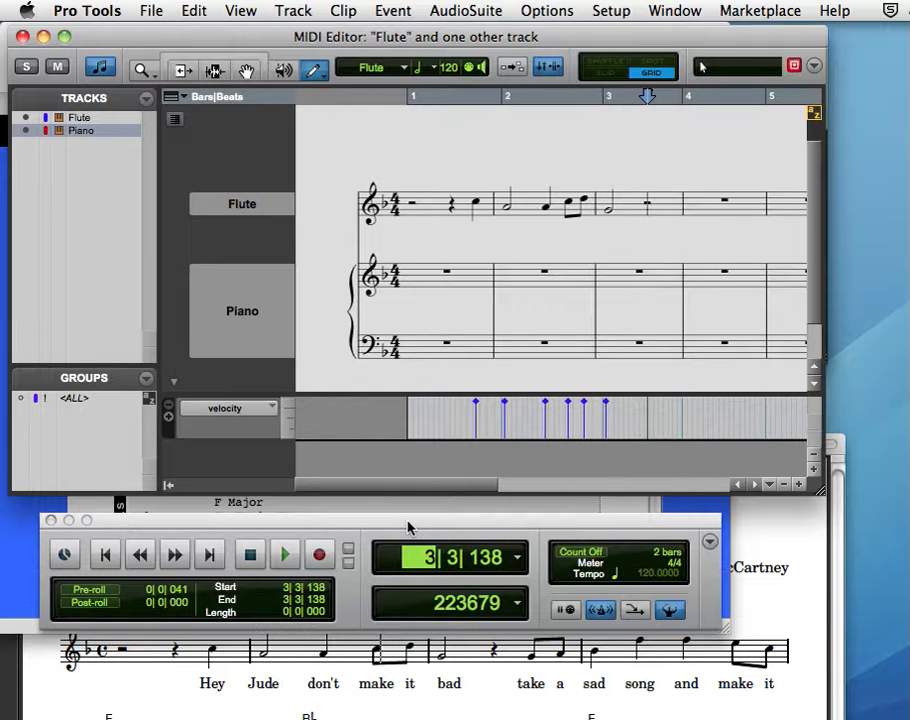
pyautogui.write('2| 1| 000')
pyautogui.press('Return')
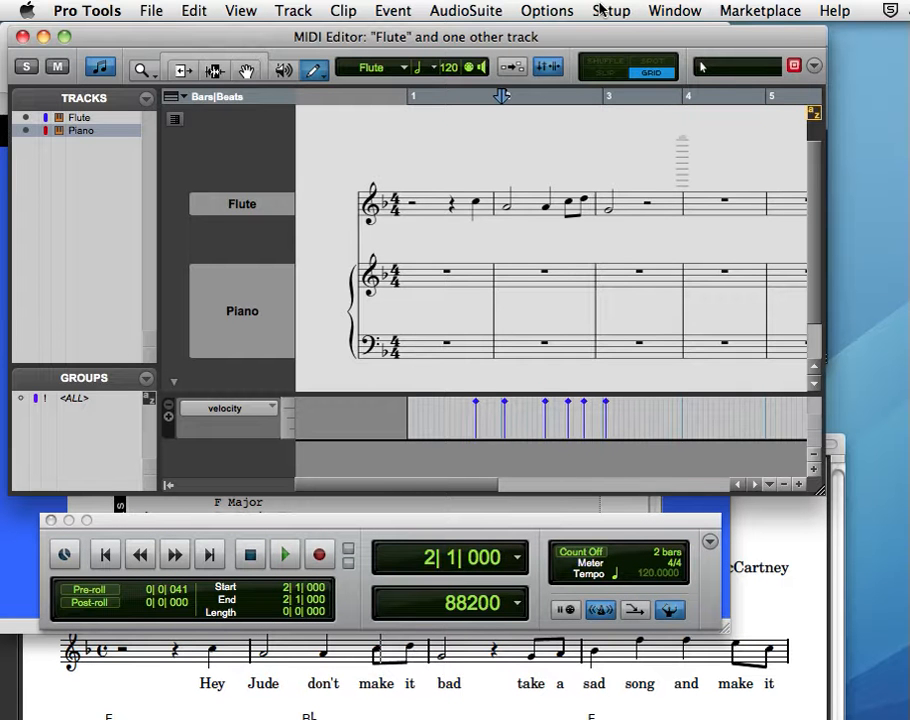
# Open the Step Input event operation and set a quarter-note step increment with a note length of 75%.
pyautogui.click(603, 10)
pyautogui.moveTo(391, 12)
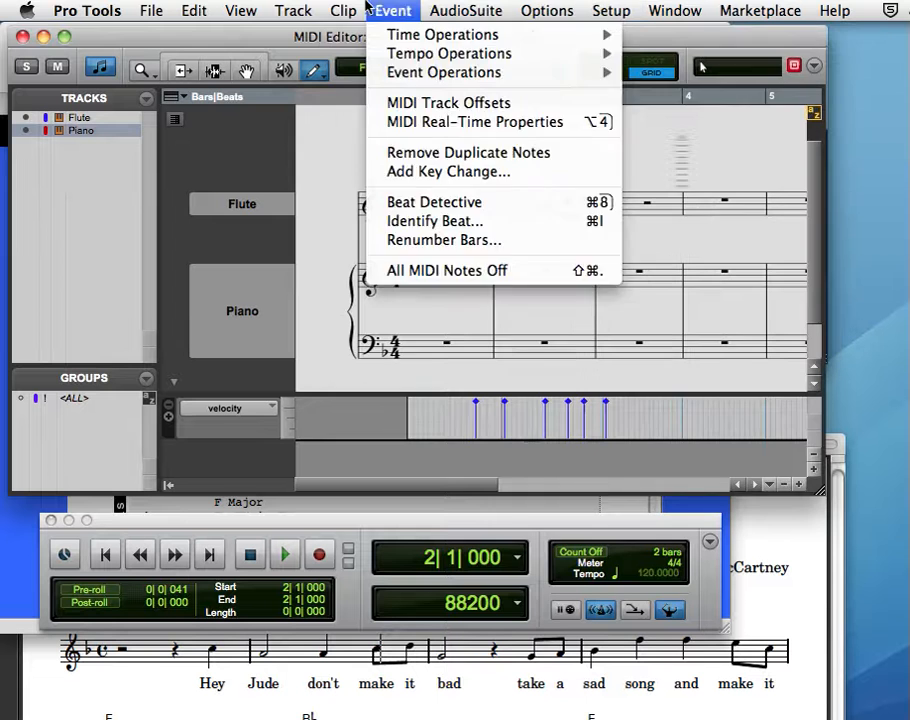
pyautogui.moveTo(400, 72)
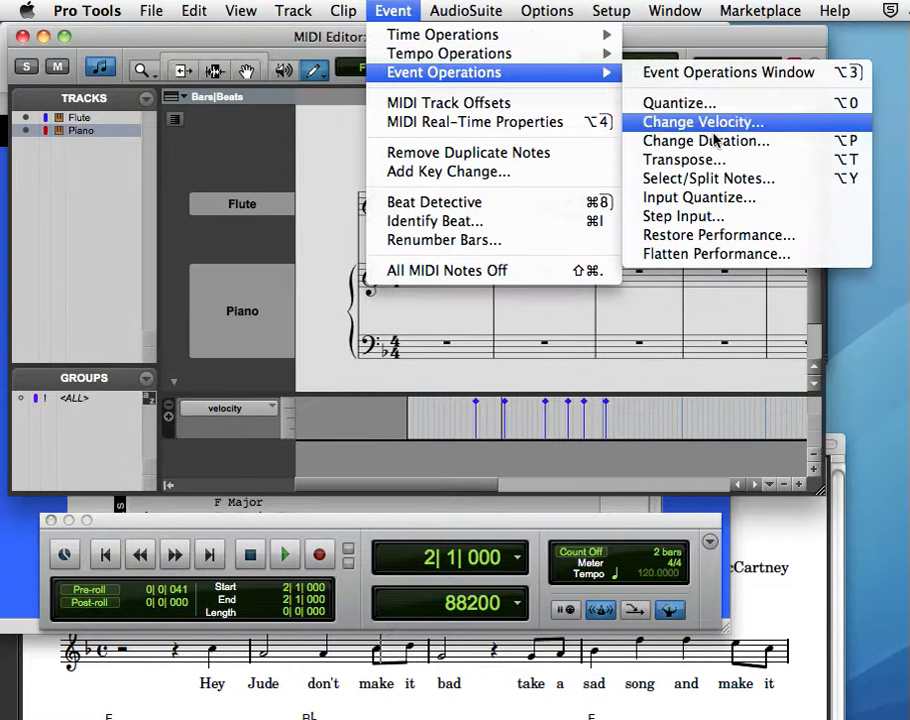
pyautogui.click(704, 217)
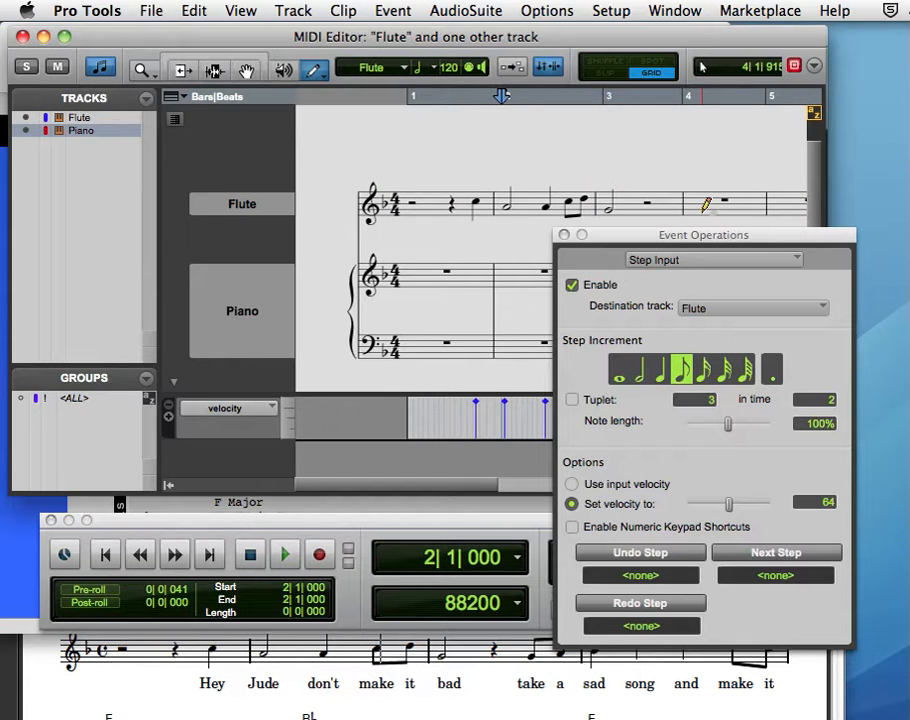
pyautogui.click(663, 380)
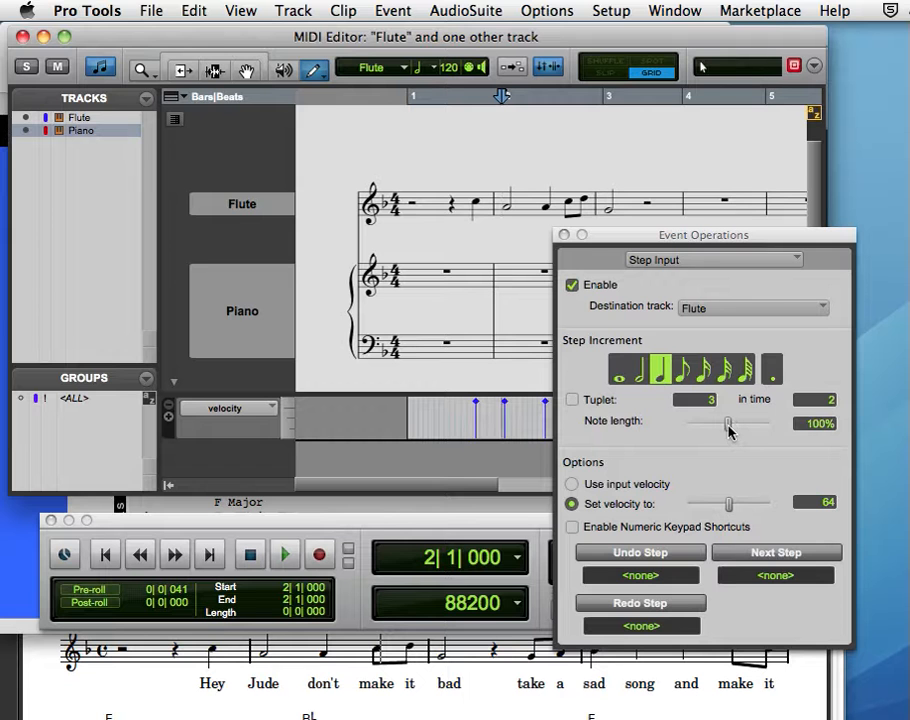
pyautogui.moveTo(728, 424); pyautogui.dragTo(718, 424)
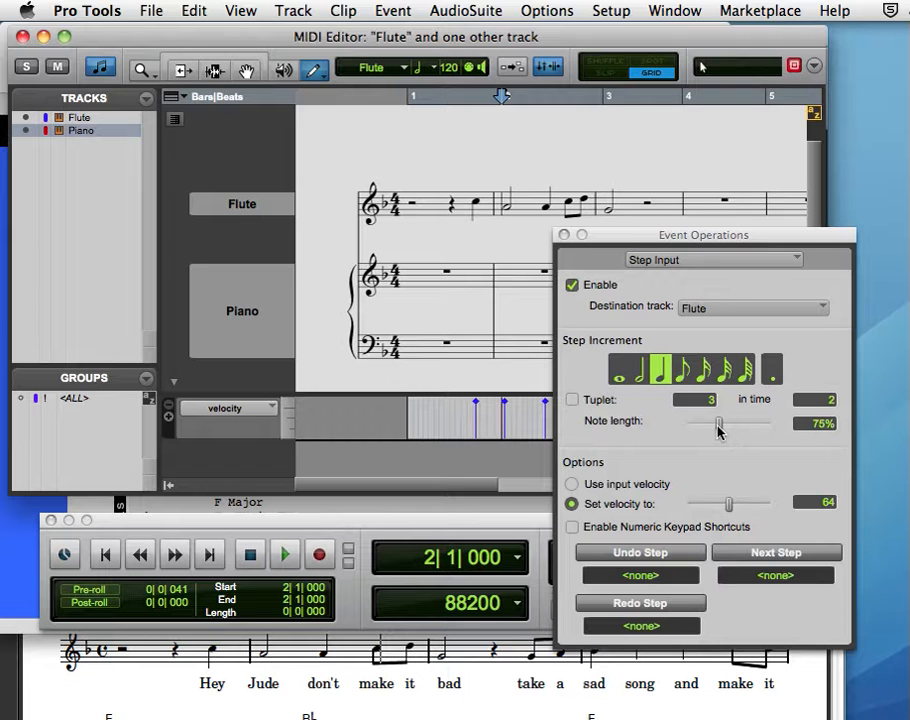
# Undo the chord stepped into the Flute track, try to make Piano the Step Input destination track, and close Event Operations.
pyautogui.click(691, 310)
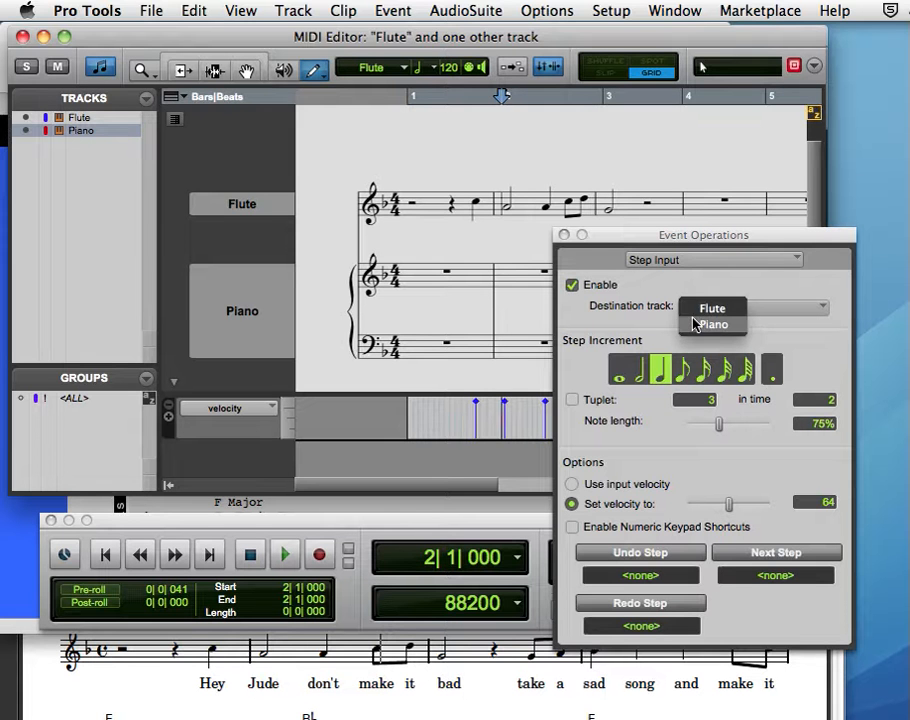
pyautogui.click(695, 316)
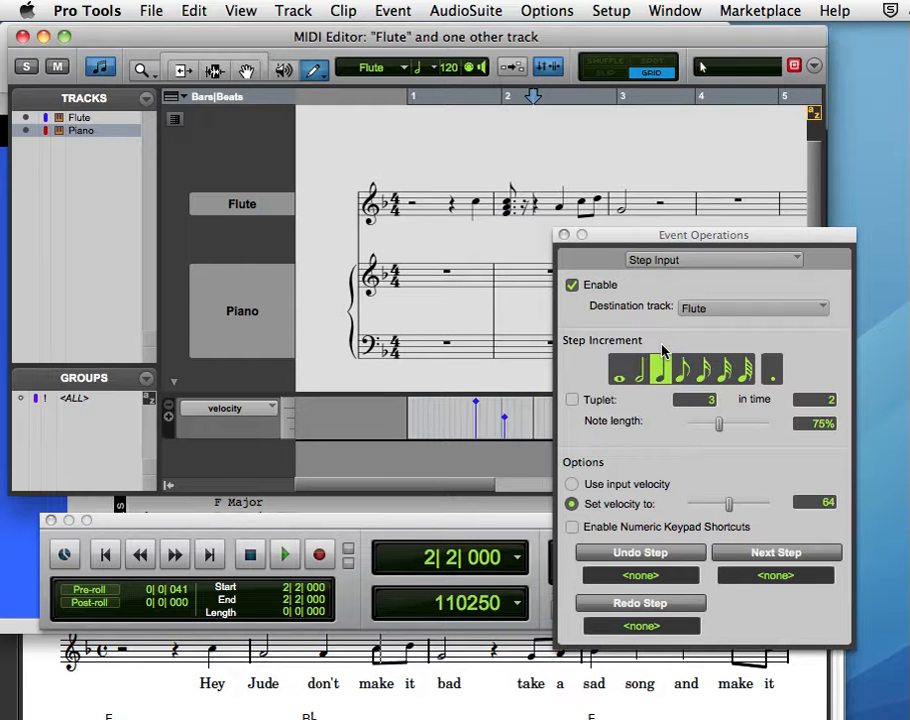
pyautogui.press('super+z')
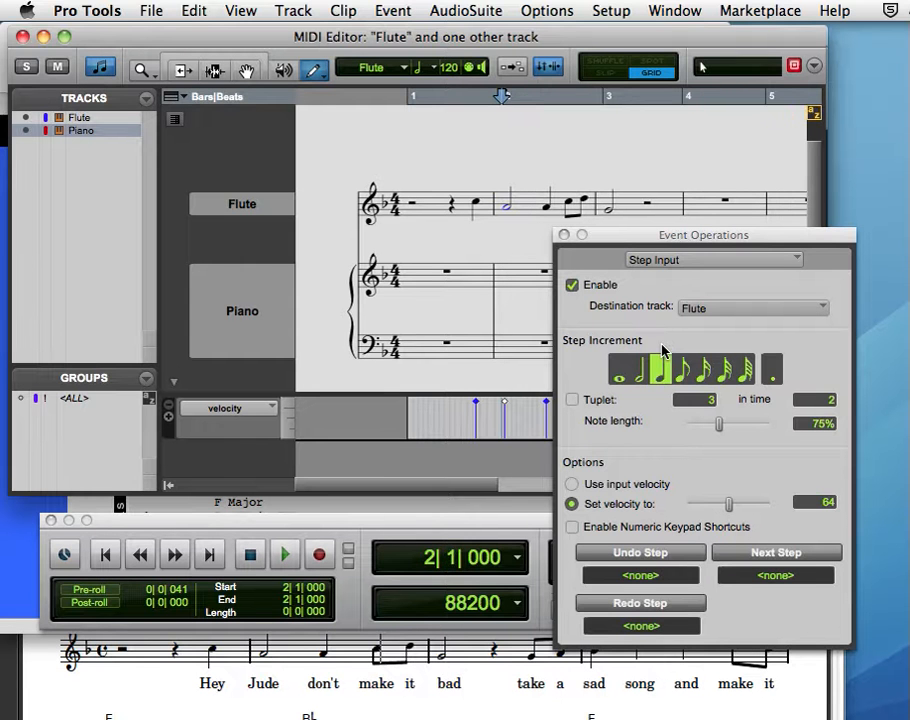
pyautogui.click(735, 310)
pyautogui.click(715, 326)
pyautogui.click(697, 312)
pyautogui.click(697, 315)
pyautogui.click(564, 235)
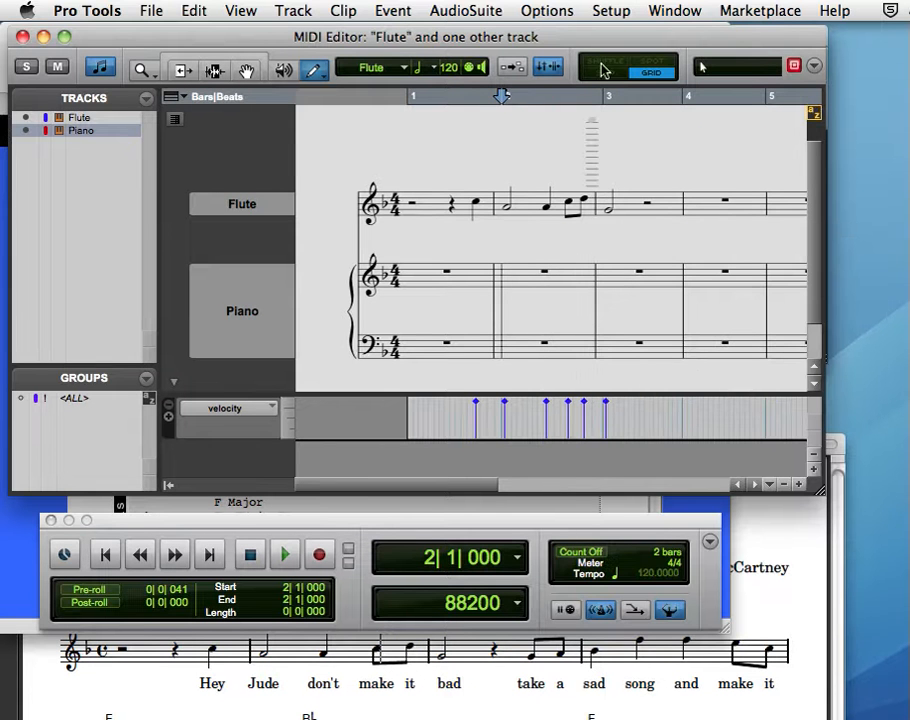
# Show the Edit window and record-enable the Piano track.
pyautogui.click(700, 11)
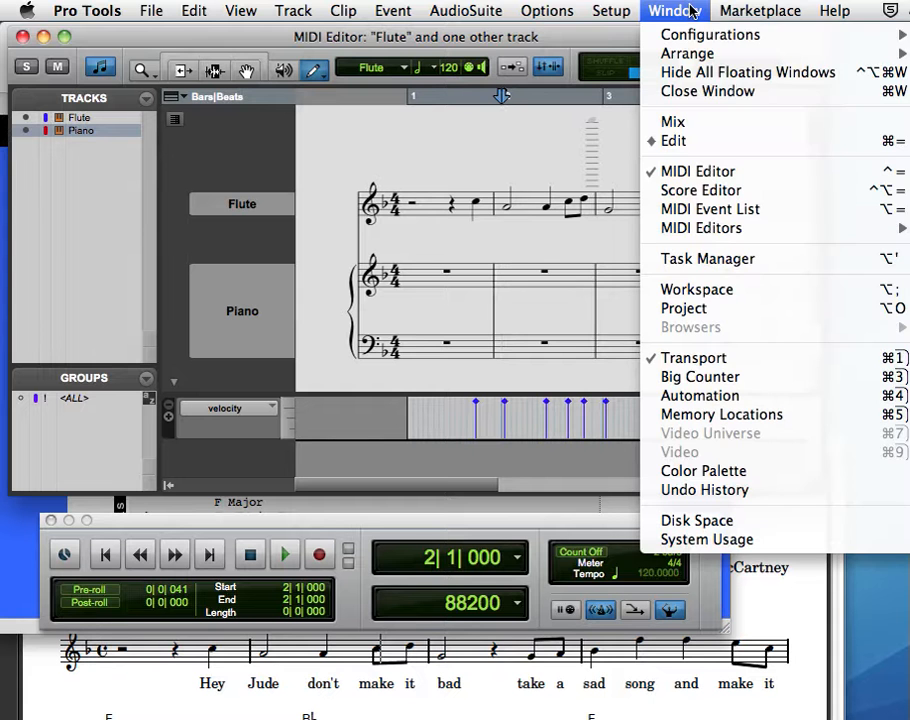
pyautogui.click(738, 141)
pyautogui.click(36, 334)
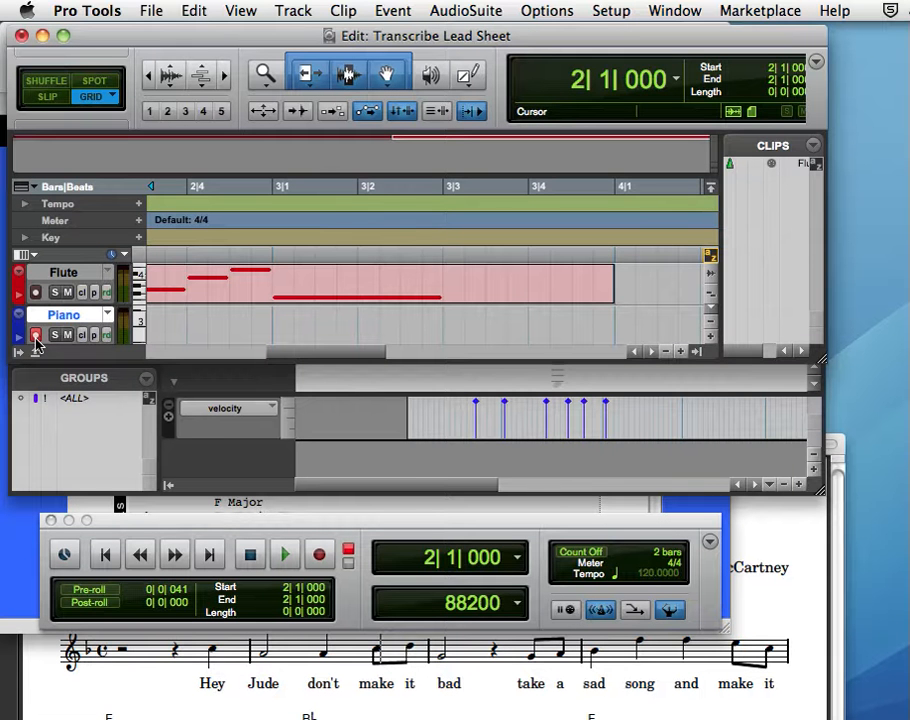
# Reopen the Step Input event operation and set its destination track to Piano.
pyautogui.click(612, 10)
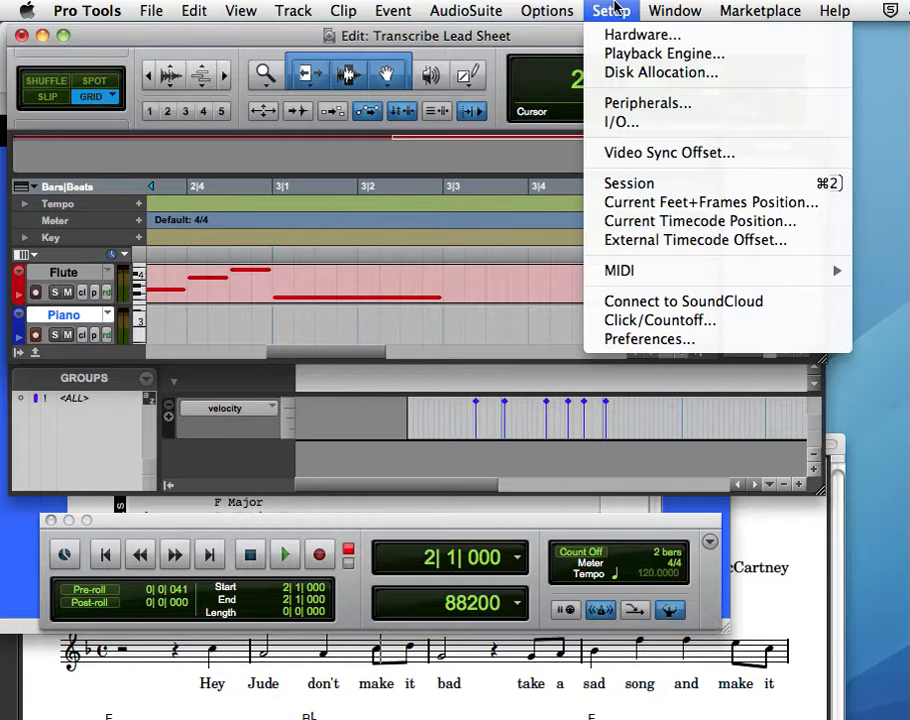
pyautogui.moveTo(406, 10)
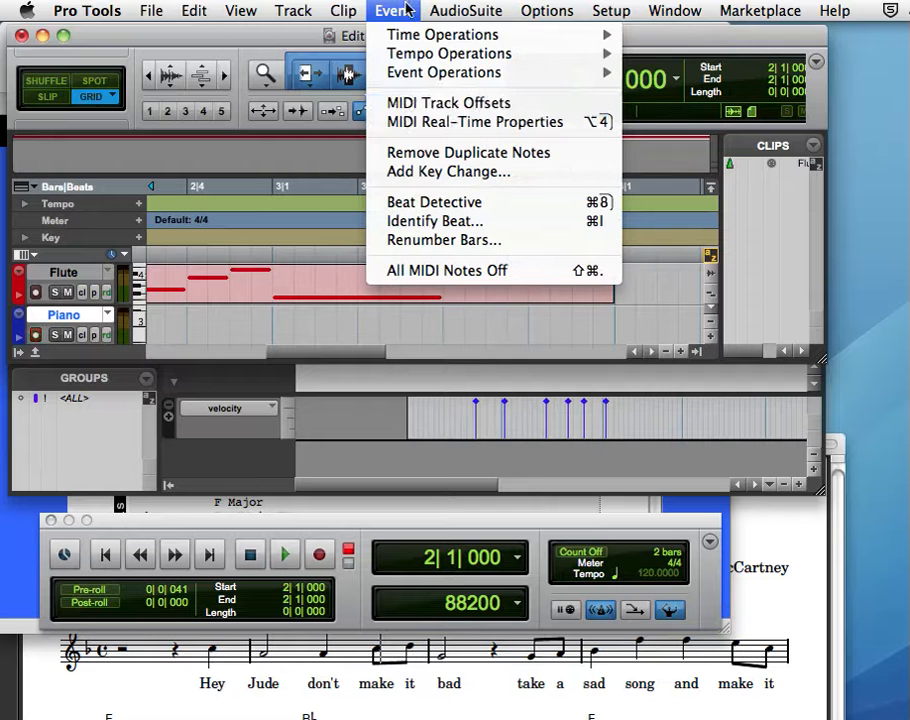
pyautogui.moveTo(390, 74)
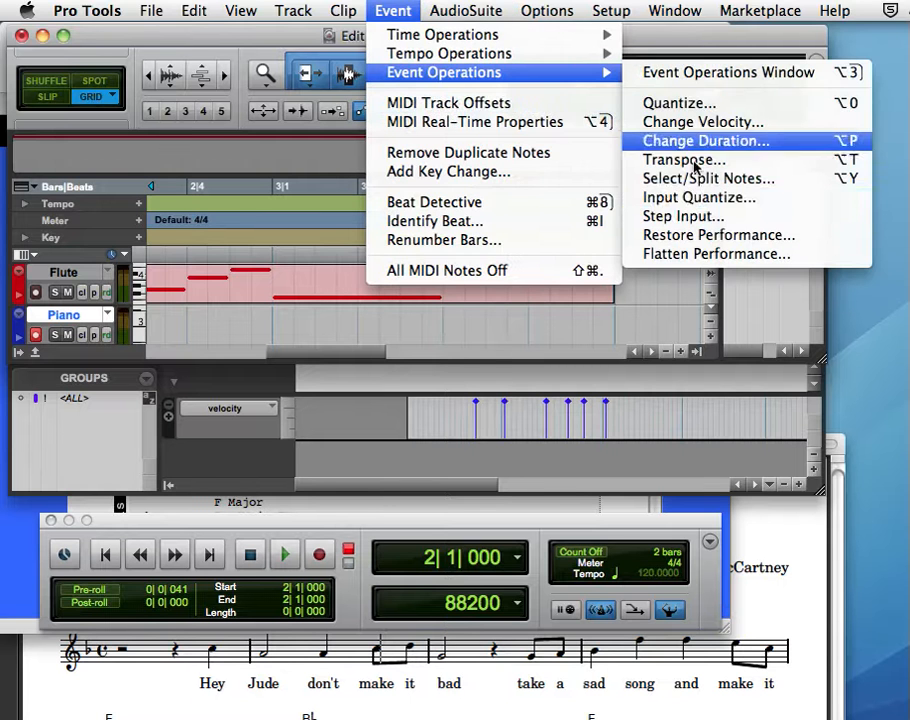
pyautogui.click(675, 215)
pyautogui.click(727, 308)
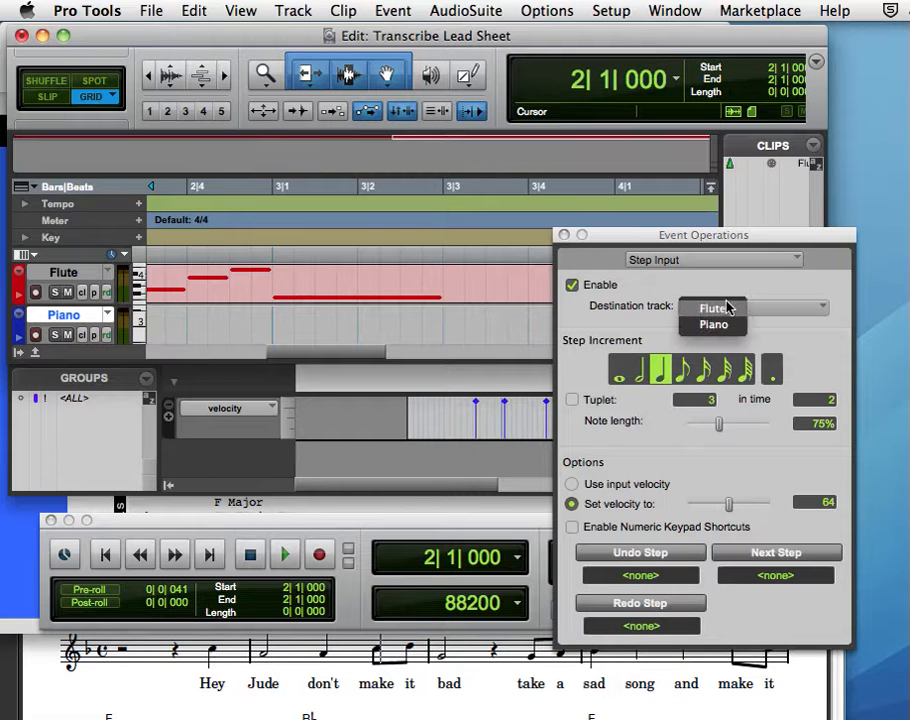
pyautogui.click(717, 324)
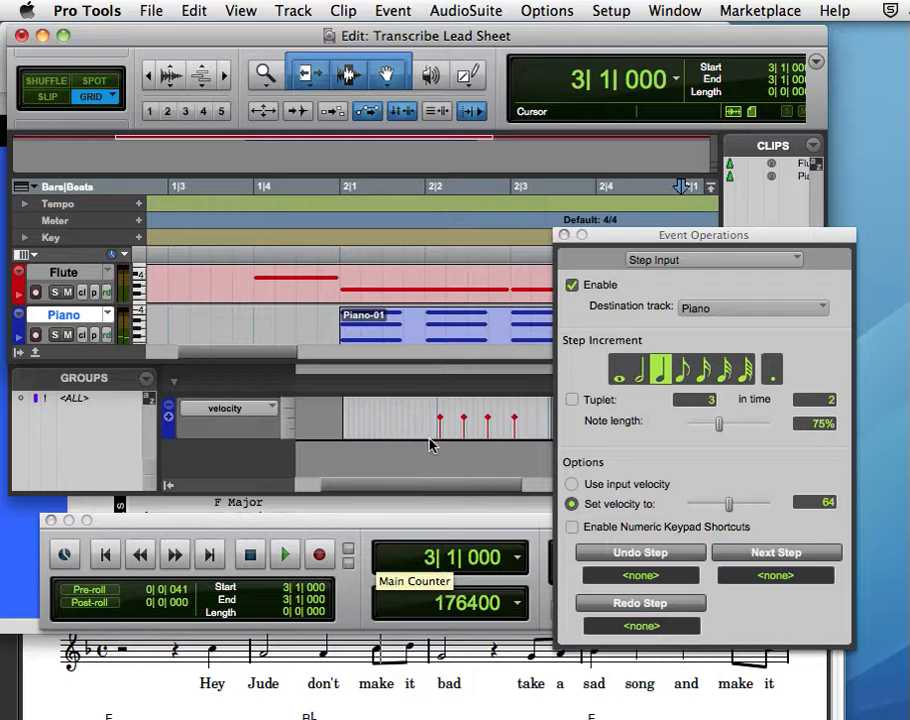
# Check the lead sheet, look up C Major on the Safari chord page, and step-enter four quarter-note C-E-G chords in bar 3 of the Piano track.
pyautogui.click(565, 708)
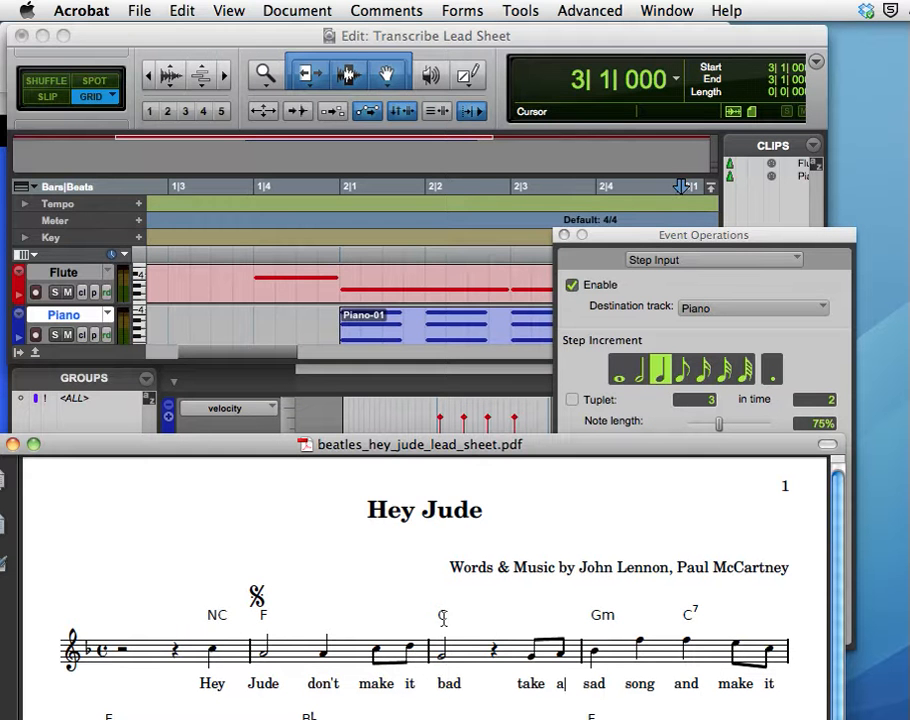
pyautogui.press('super+Tab')
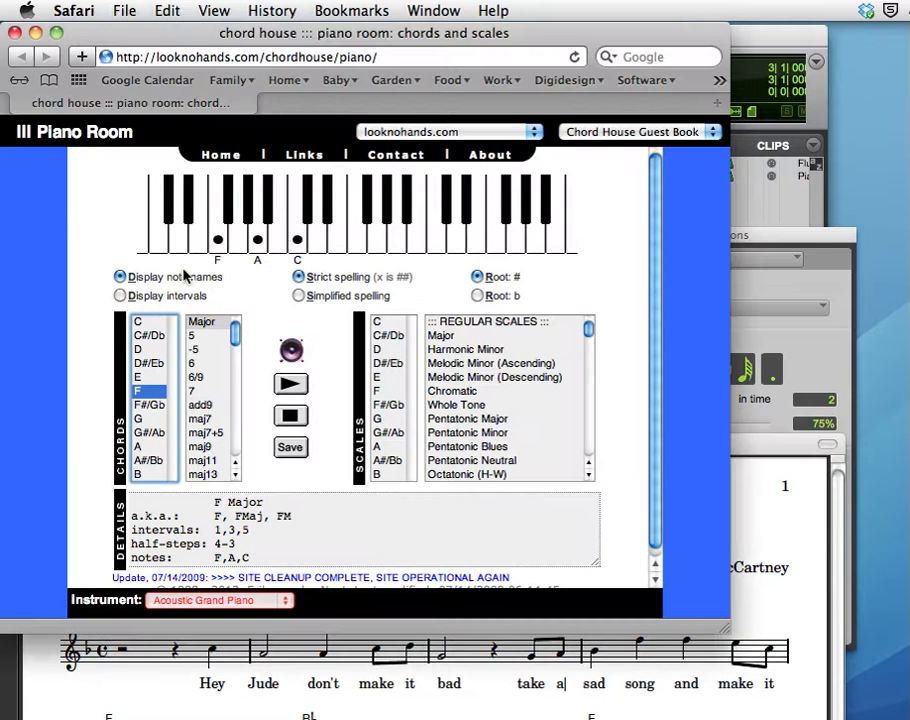
pyautogui.click(151, 322)
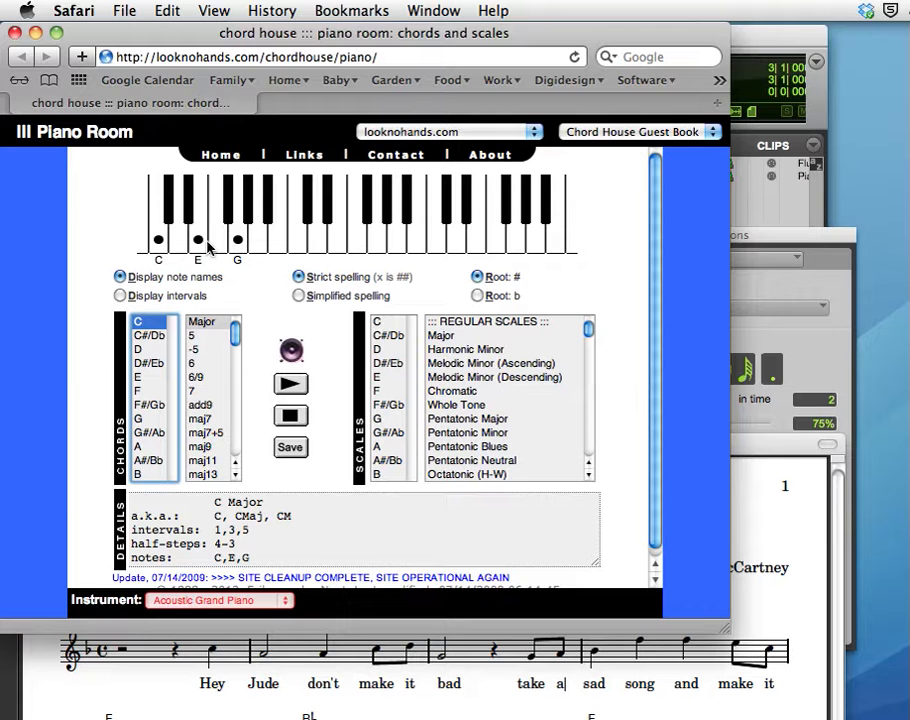
pyautogui.click(773, 236)
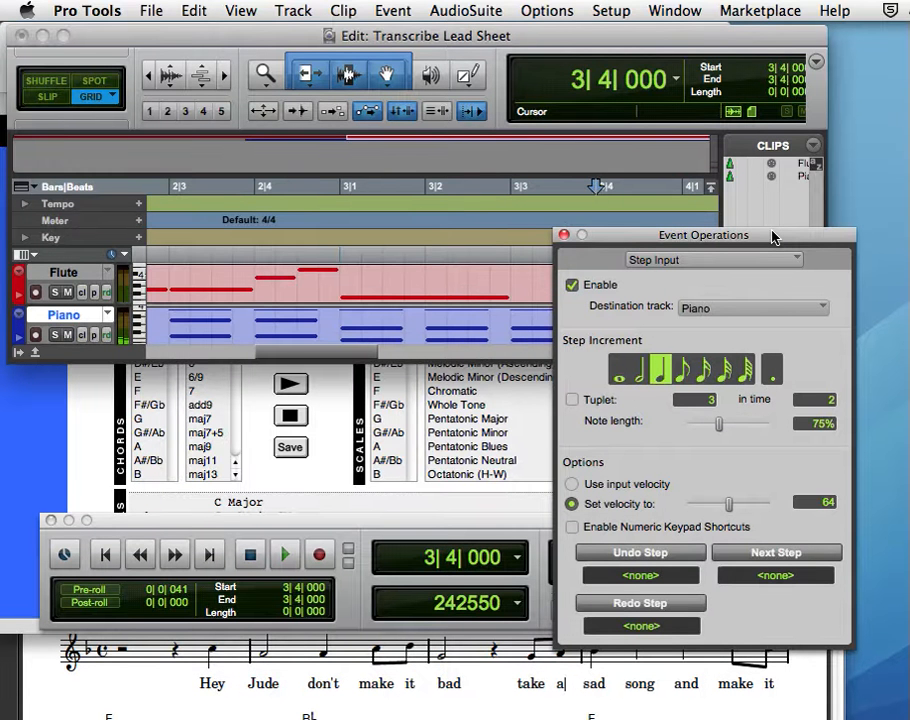
pyautogui.click(564, 240)
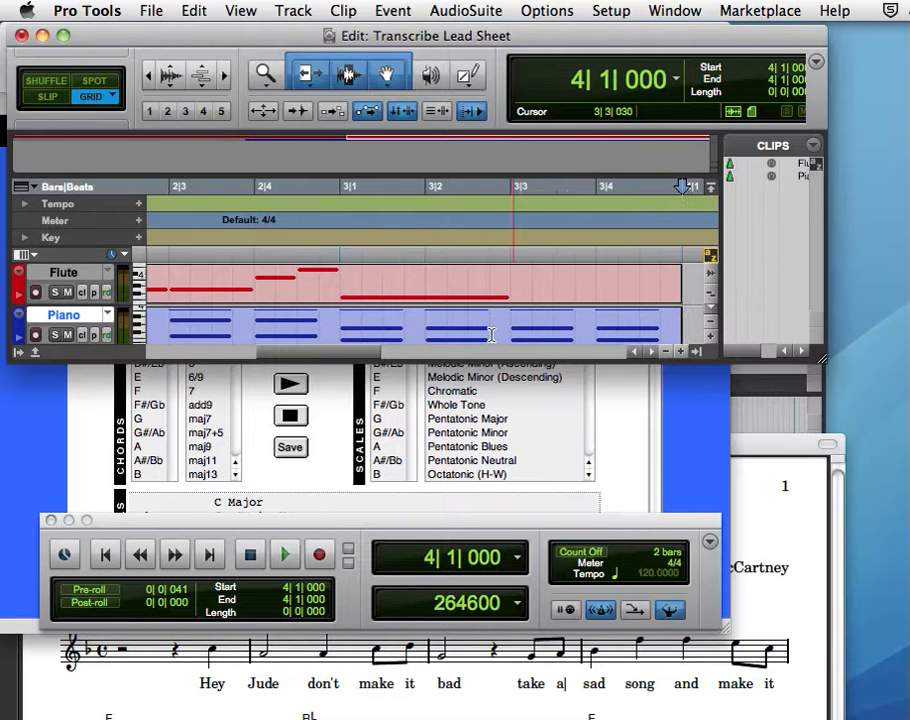
# Open the MIDI Editor for the Flute track and show the Piano track's notation alongside it.
pyautogui.click(433, 286)
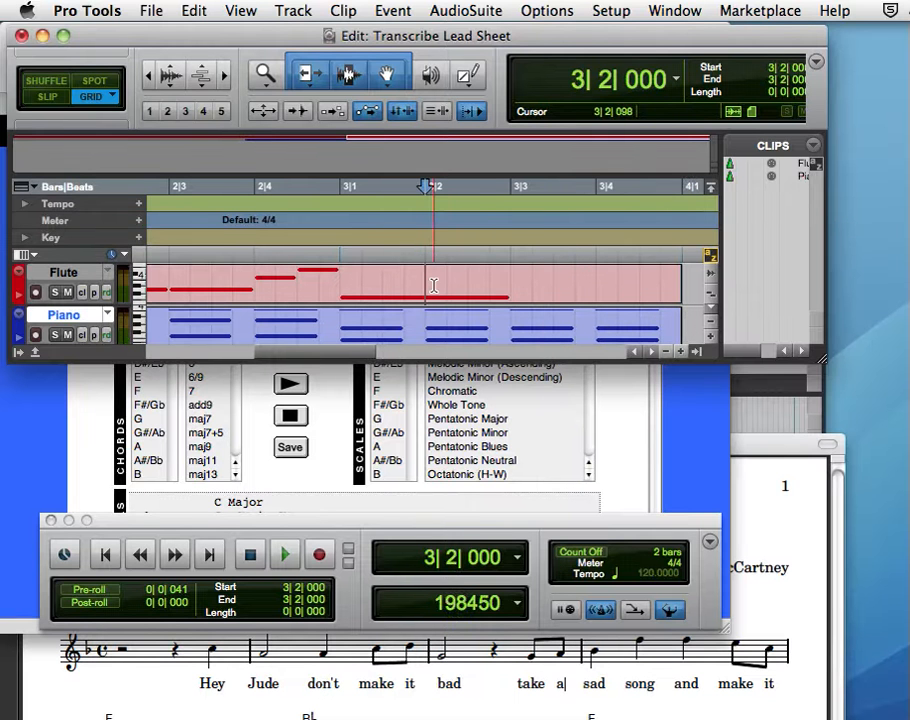
pyautogui.click(672, 11)
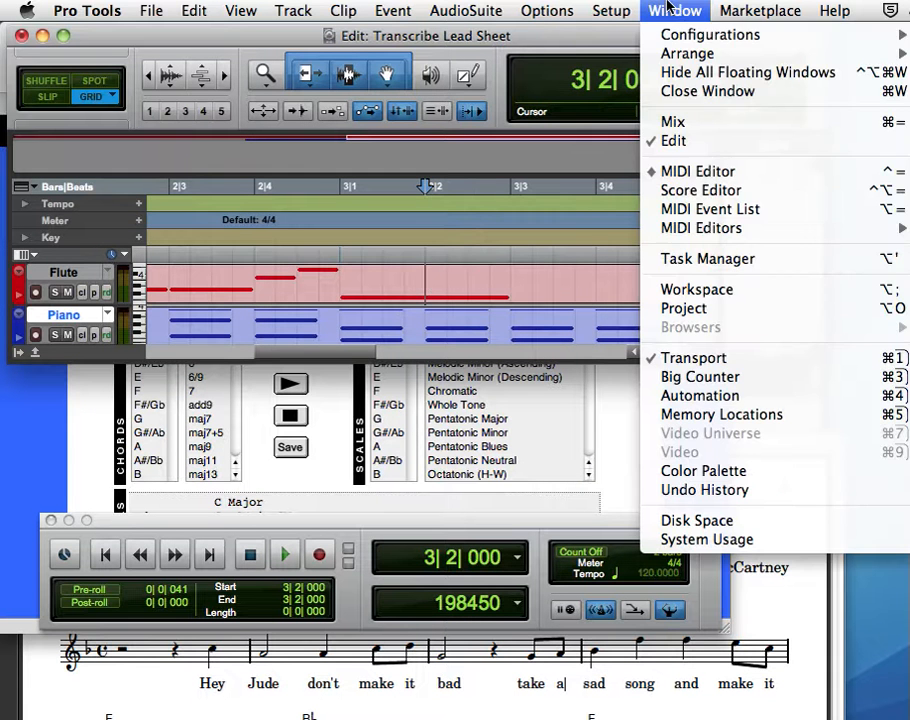
pyautogui.click(668, 172)
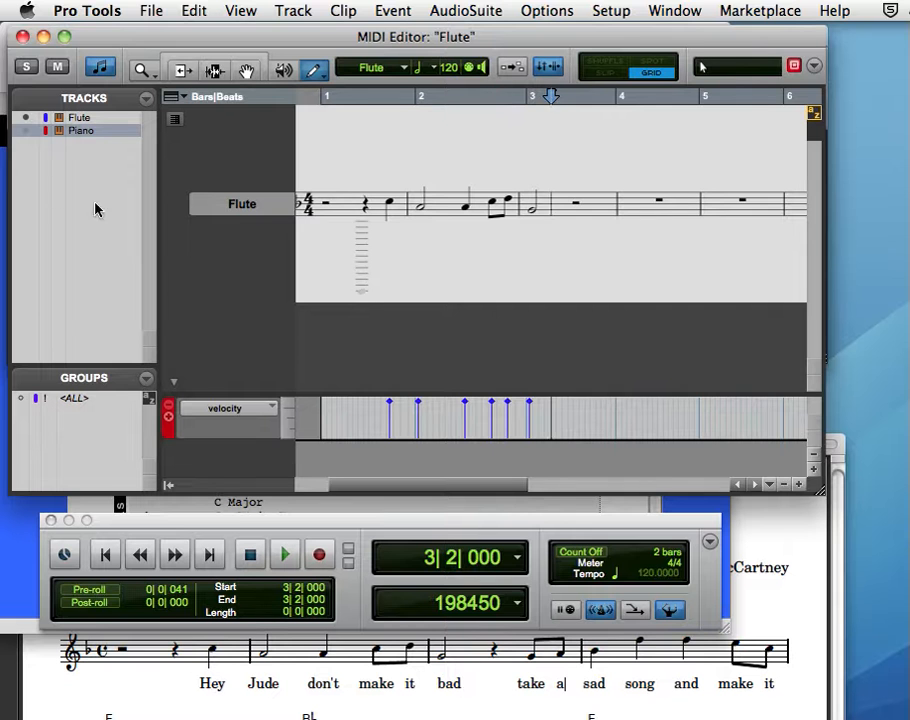
pyautogui.click(27, 132)
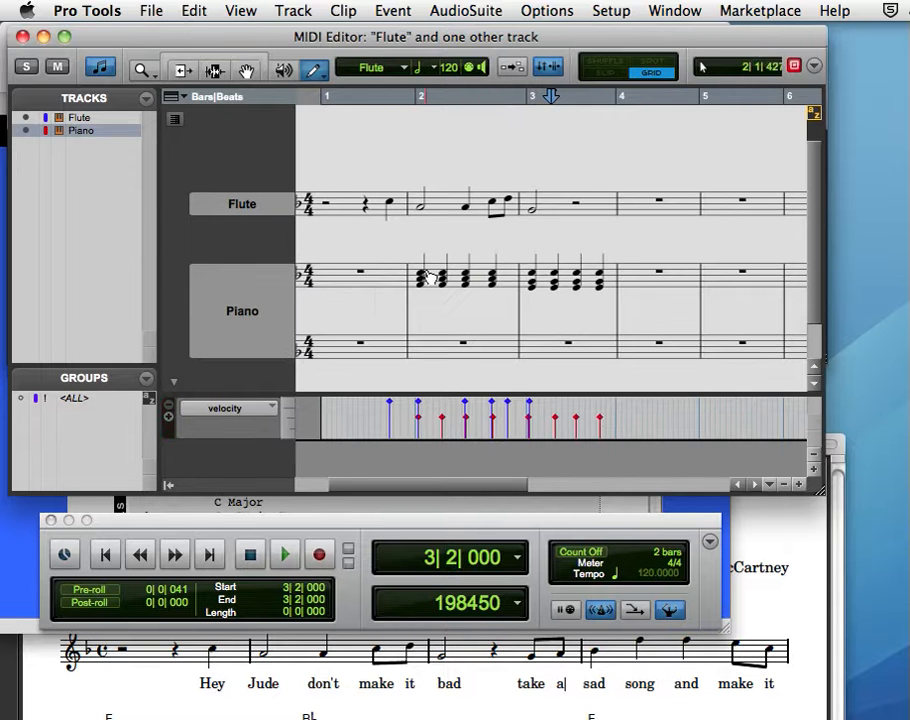
# Play the Flute melody and Piano chords from the start of the session through bar 3, and stop playback.
pyautogui.click(104, 555)
pyautogui.press('space')
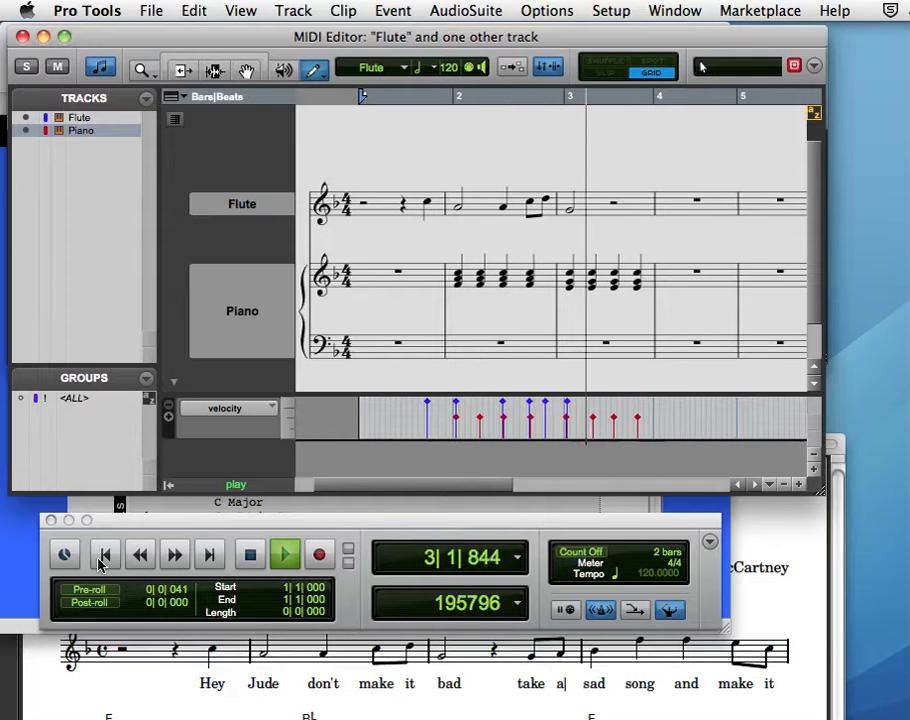
pyautogui.click(256, 555)
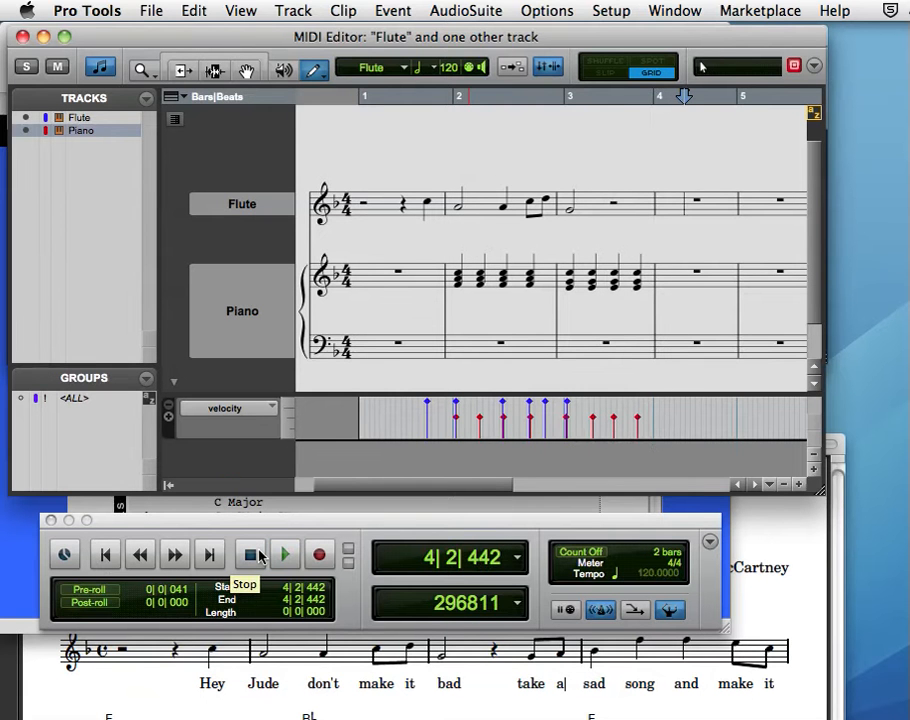